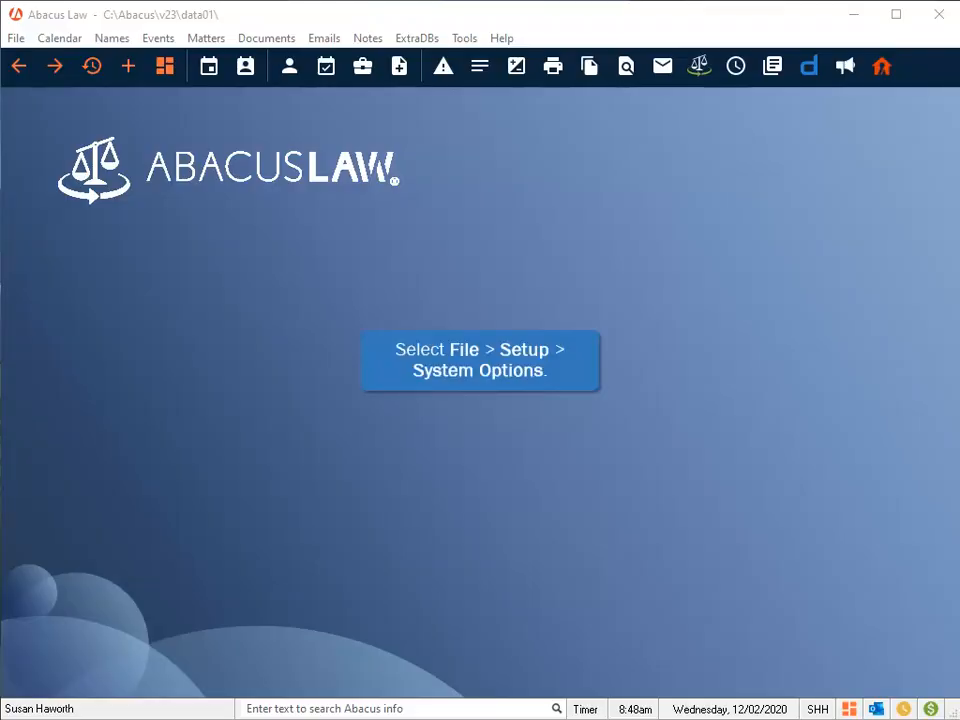
Step: Open the settings of the Notifications feature in the System Options
{"action": "left_click", "coordinate": [14, 39]}
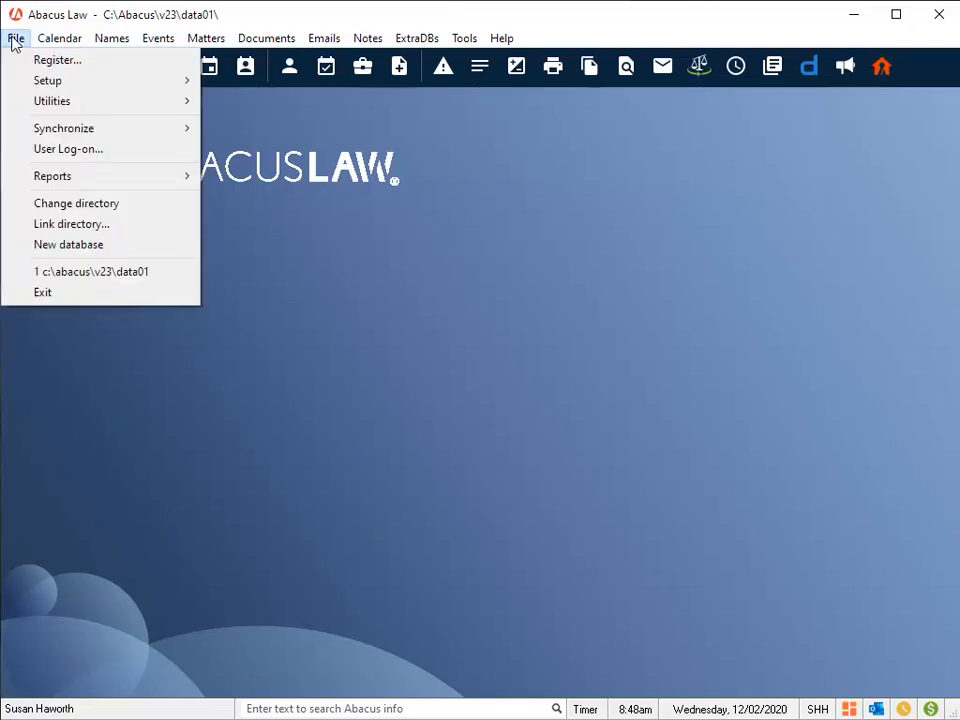
{"action": "mouse_move", "coordinate": [44, 81]}
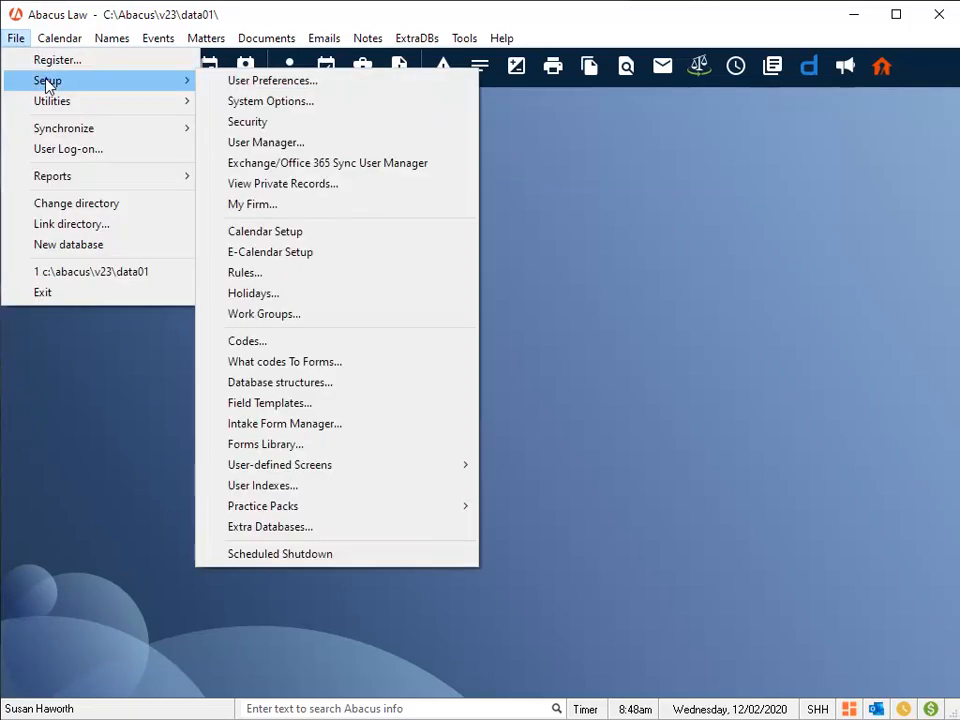
{"action": "left_click", "coordinate": [248, 102]}
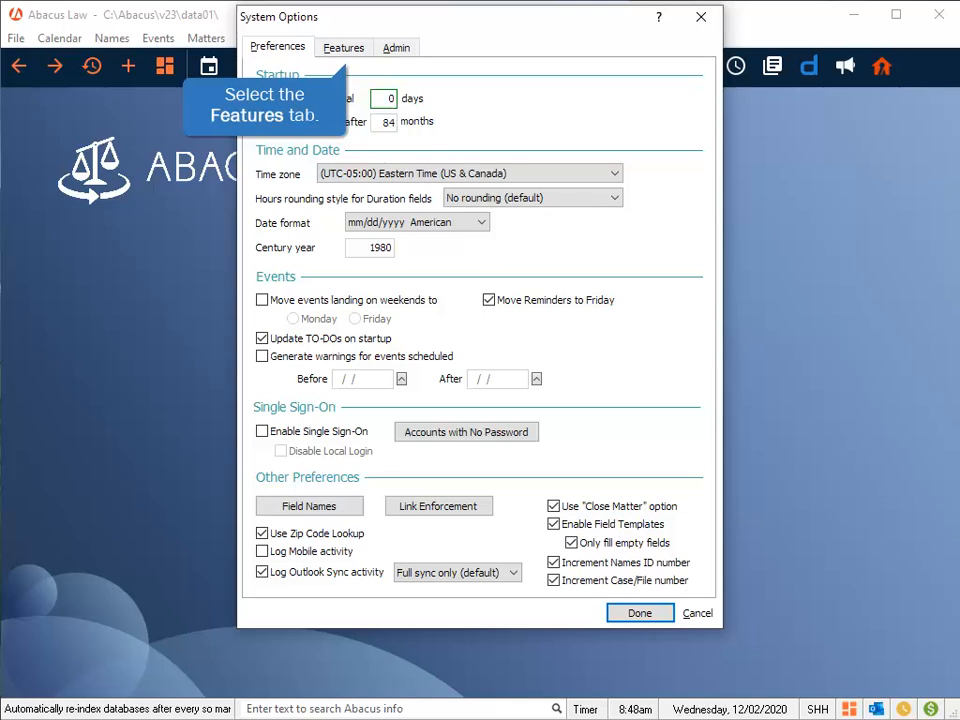
{"action": "left_click", "coordinate": [344, 49]}
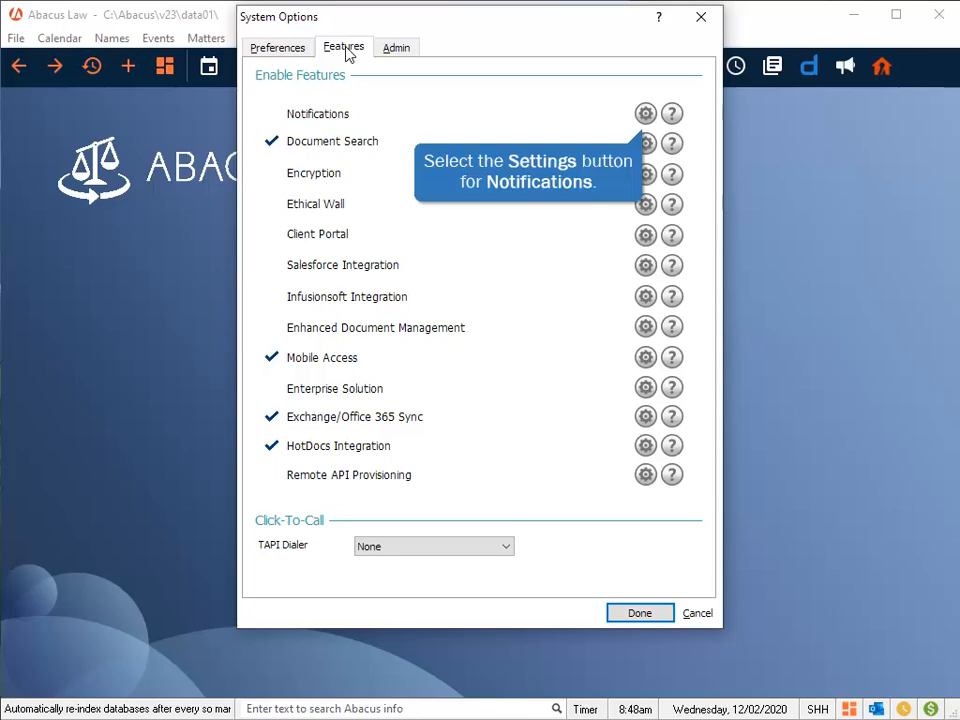
{"action": "left_click", "coordinate": [645, 113]}
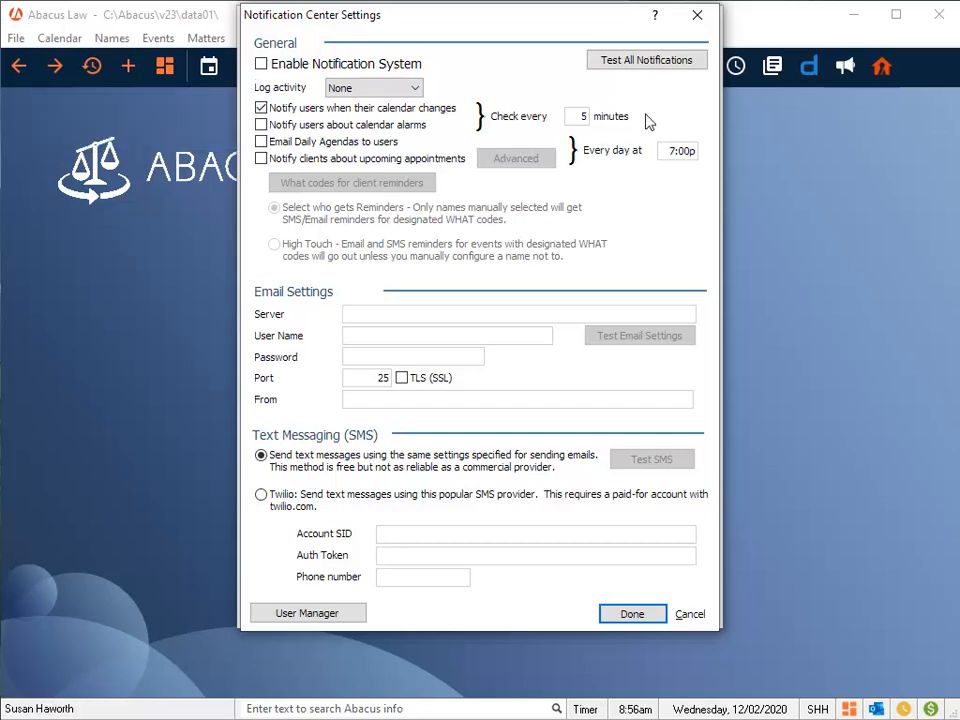
Step: Enable the notification system and set its activity logging to With debug info
{"action": "left_click", "coordinate": [262, 63]}
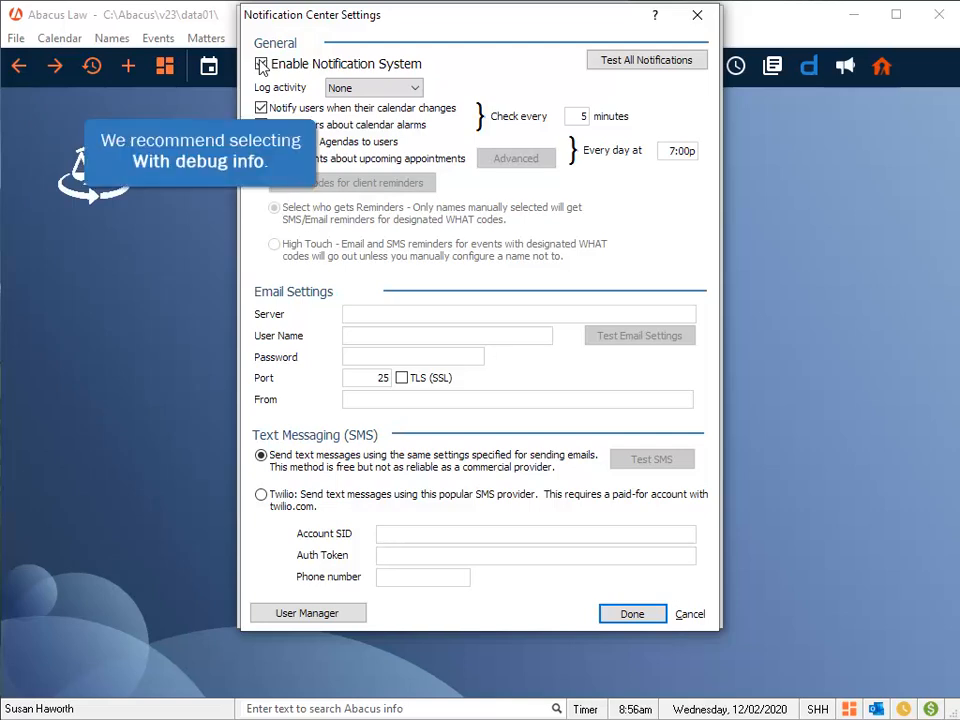
{"action": "left_click", "coordinate": [416, 89]}
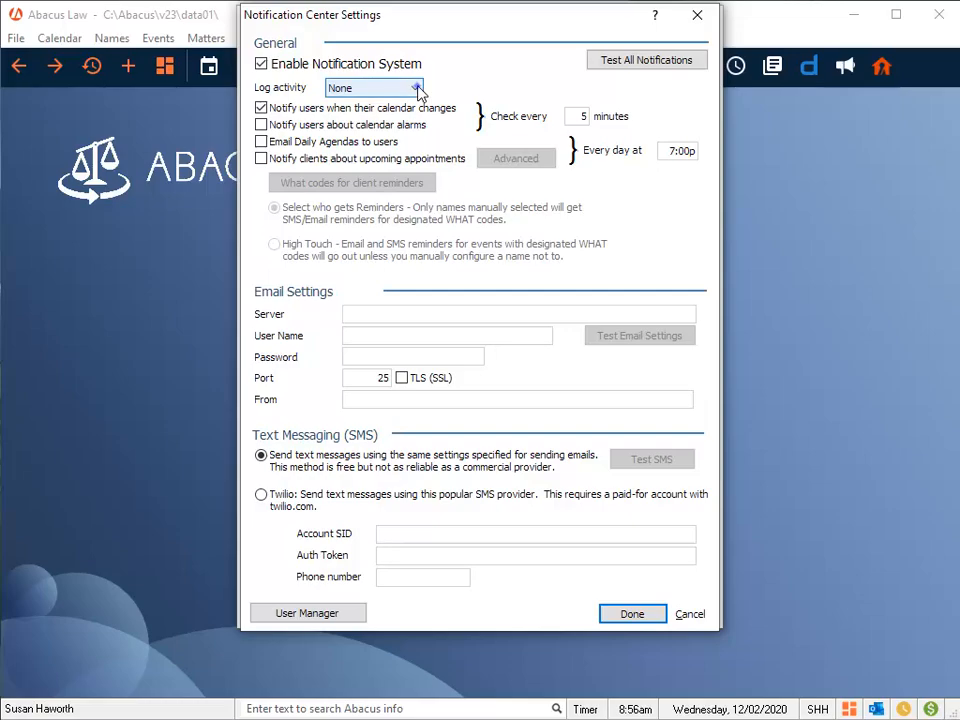
{"action": "left_click", "coordinate": [385, 117]}
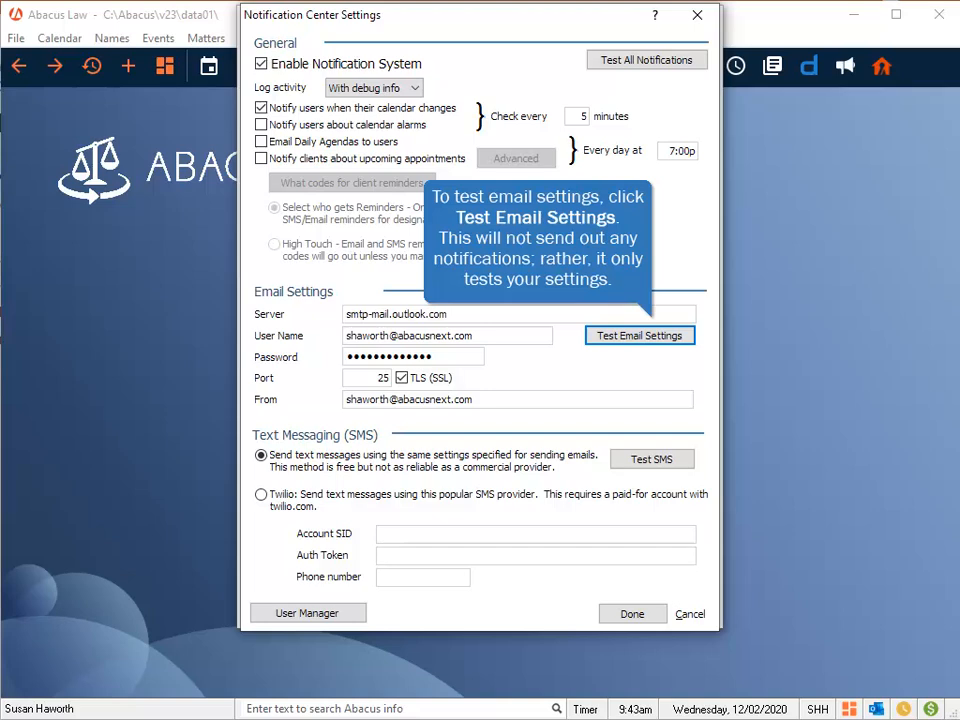
Step: Test the notification email settings and the Twilio SMS settings, and save the configuration
{"action": "left_click", "coordinate": [675, 340]}
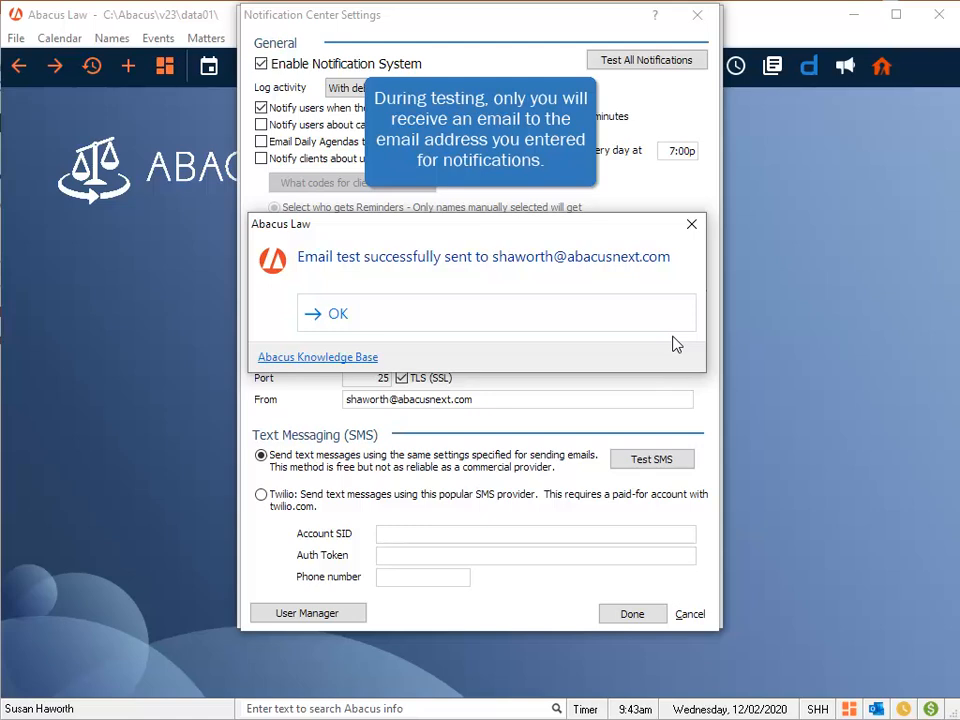
{"action": "left_click", "coordinate": [336, 315]}
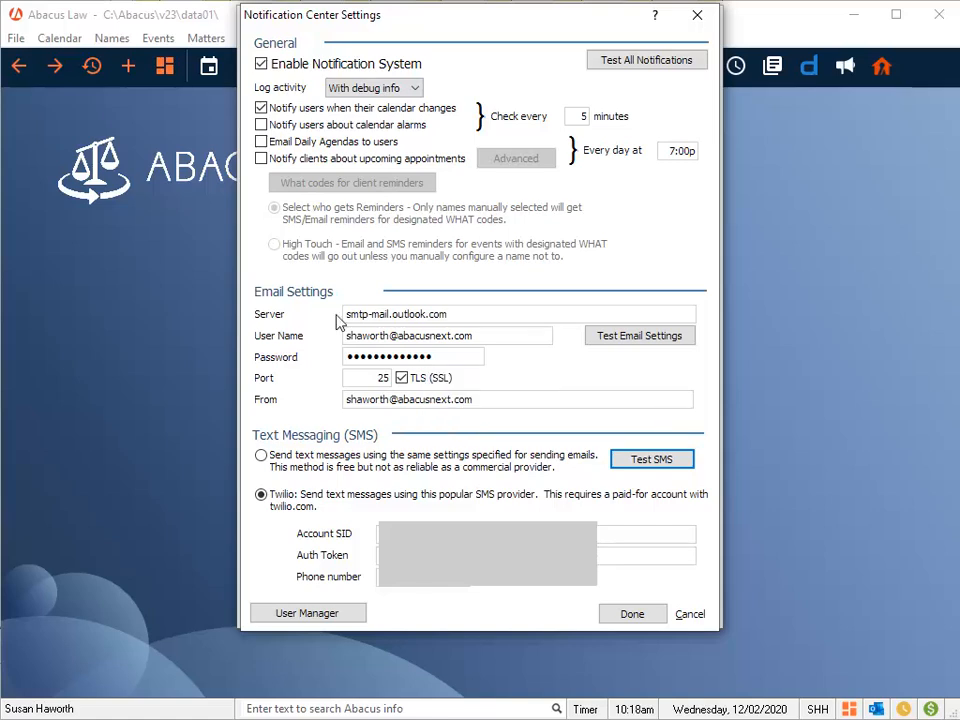
{"action": "left_click", "coordinate": [651, 459]}
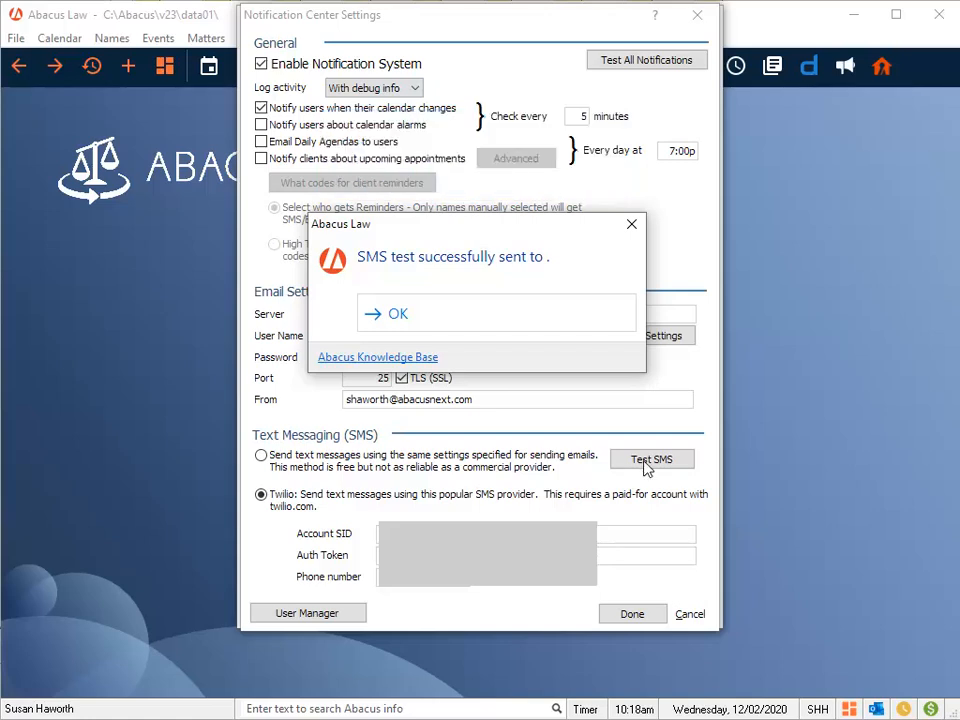
{"action": "left_click", "coordinate": [393, 314]}
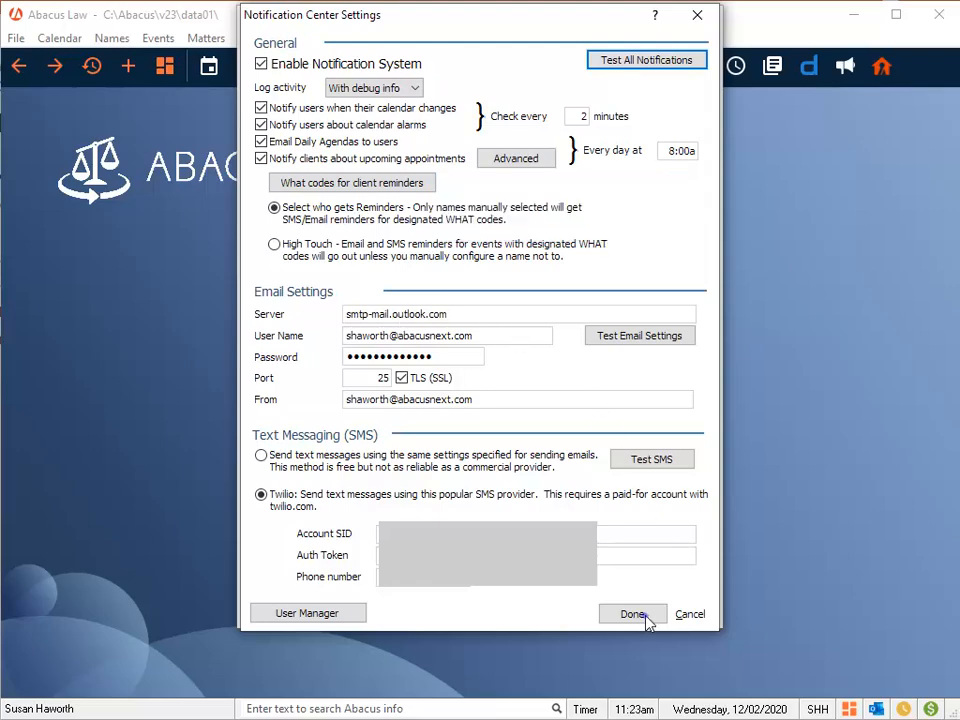
{"action": "left_click", "coordinate": [645, 619]}
{"action": "left_click", "coordinate": [641, 614]}
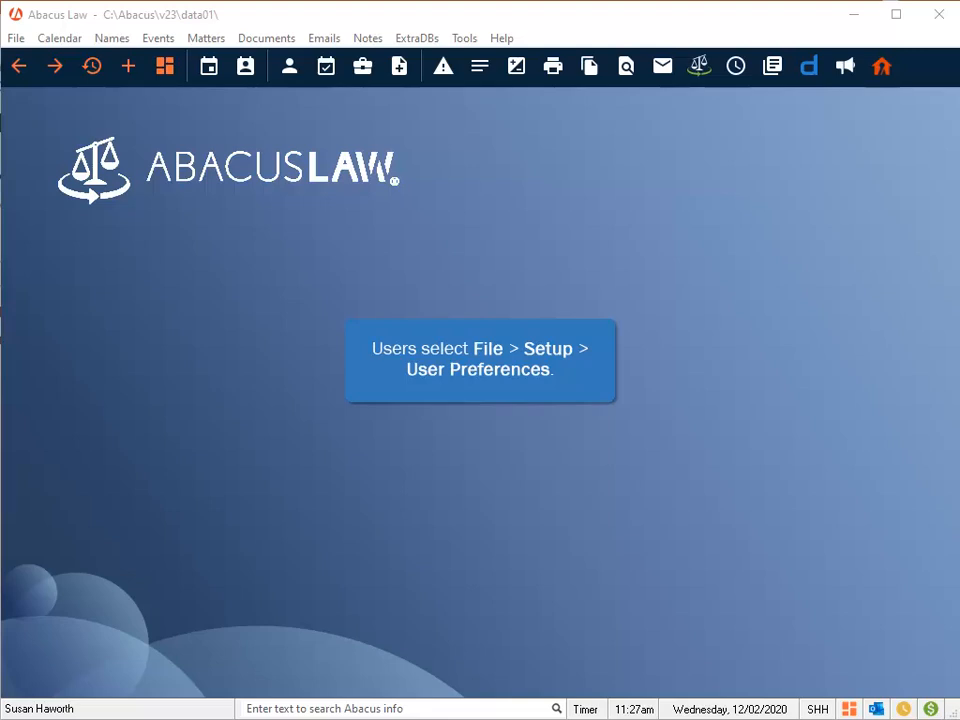
Step: Review the current user's own email and SMS alert settings in the User Preferences, and close them
{"action": "left_click", "coordinate": [15, 39]}
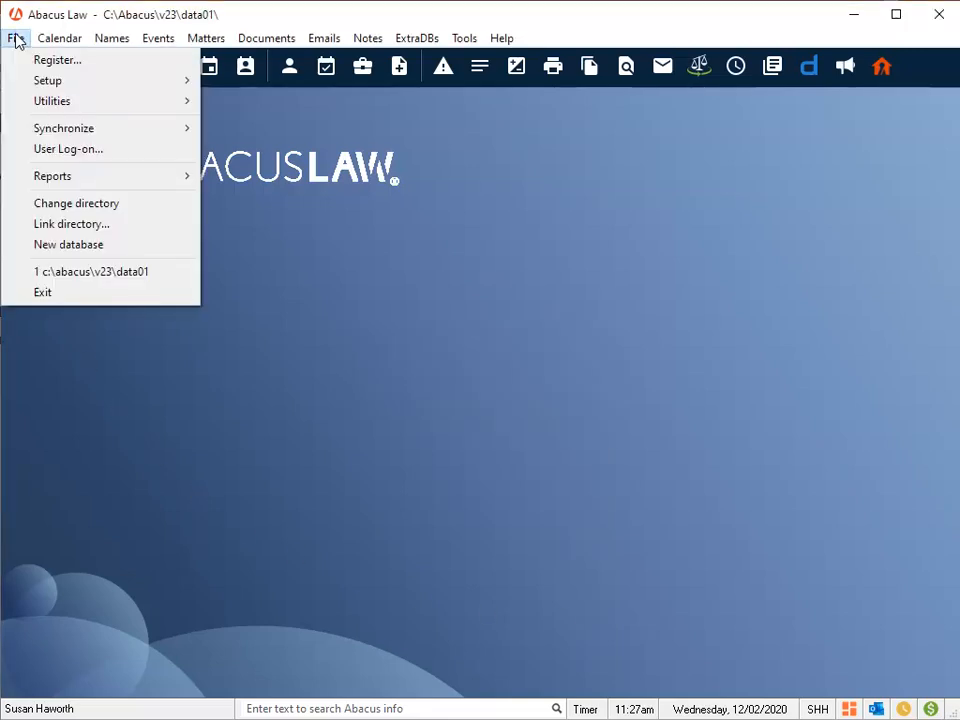
{"action": "mouse_move", "coordinate": [41, 79]}
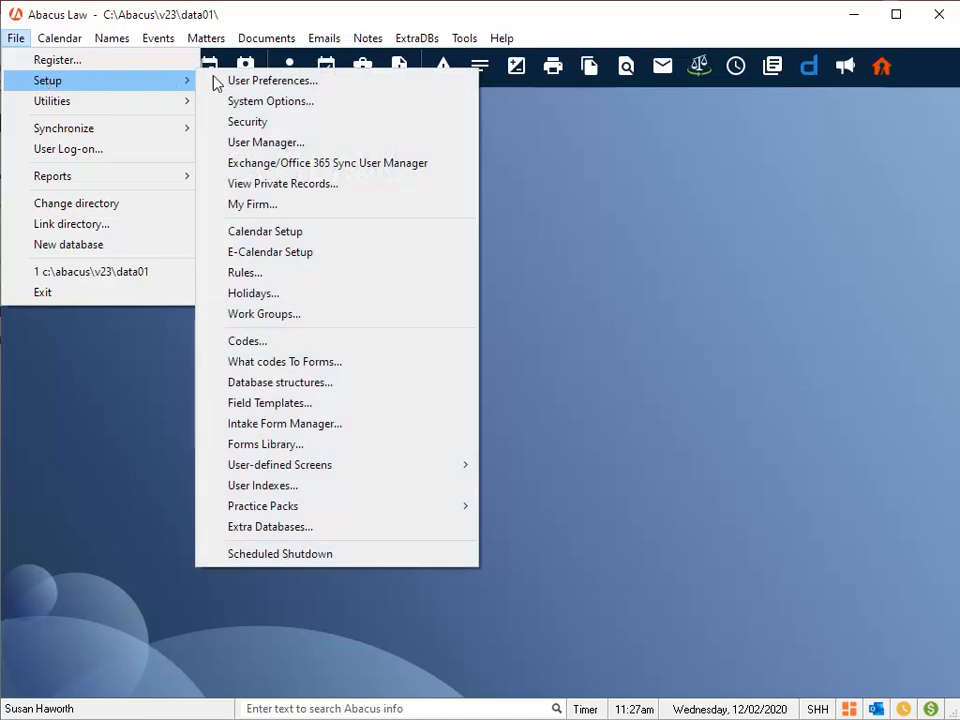
{"action": "left_click", "coordinate": [240, 81]}
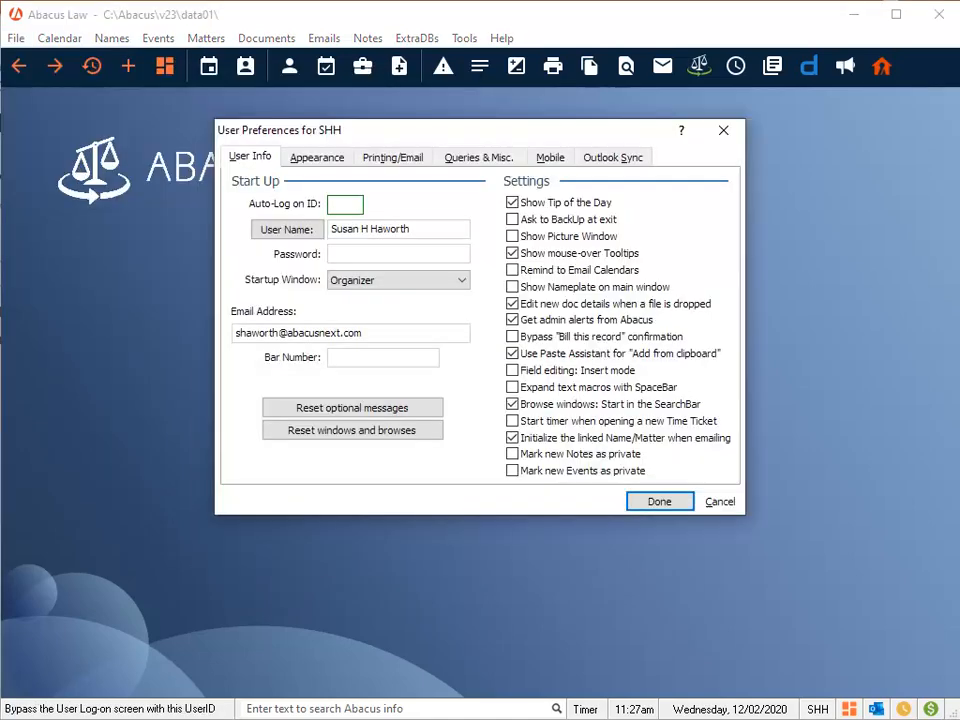
{"action": "left_click", "coordinate": [466, 164]}
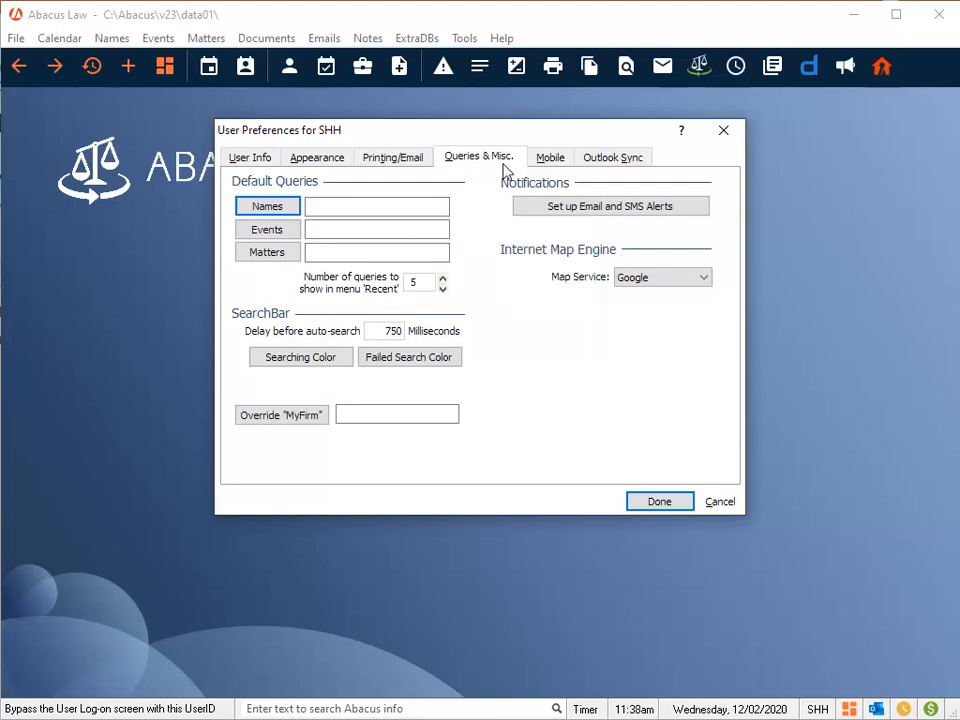
{"action": "left_click", "coordinate": [553, 207]}
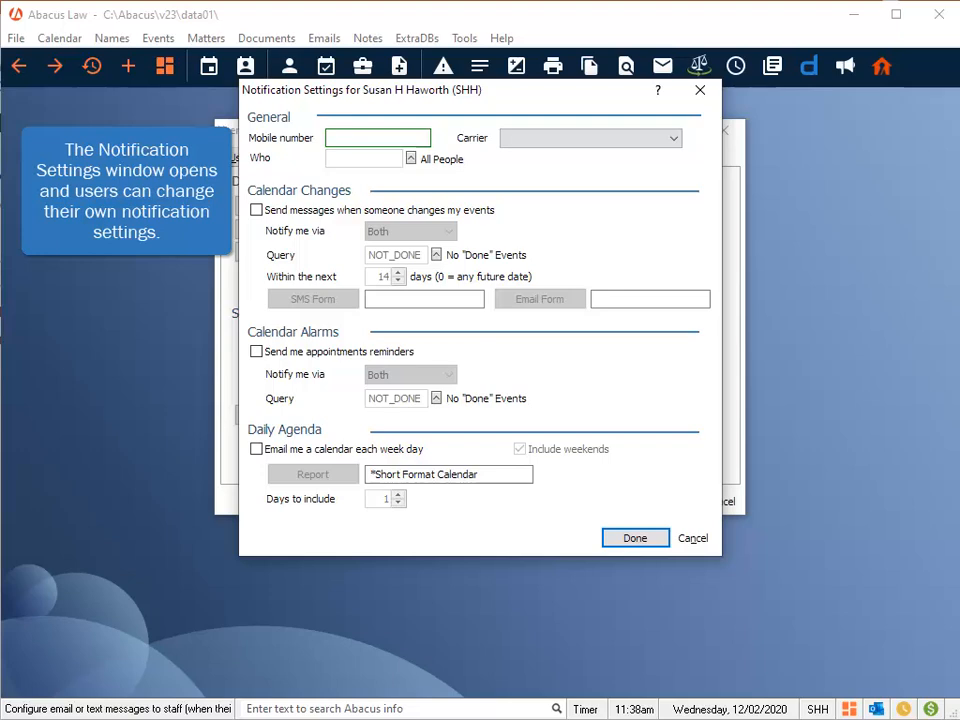
{"action": "left_click", "coordinate": [637, 540]}
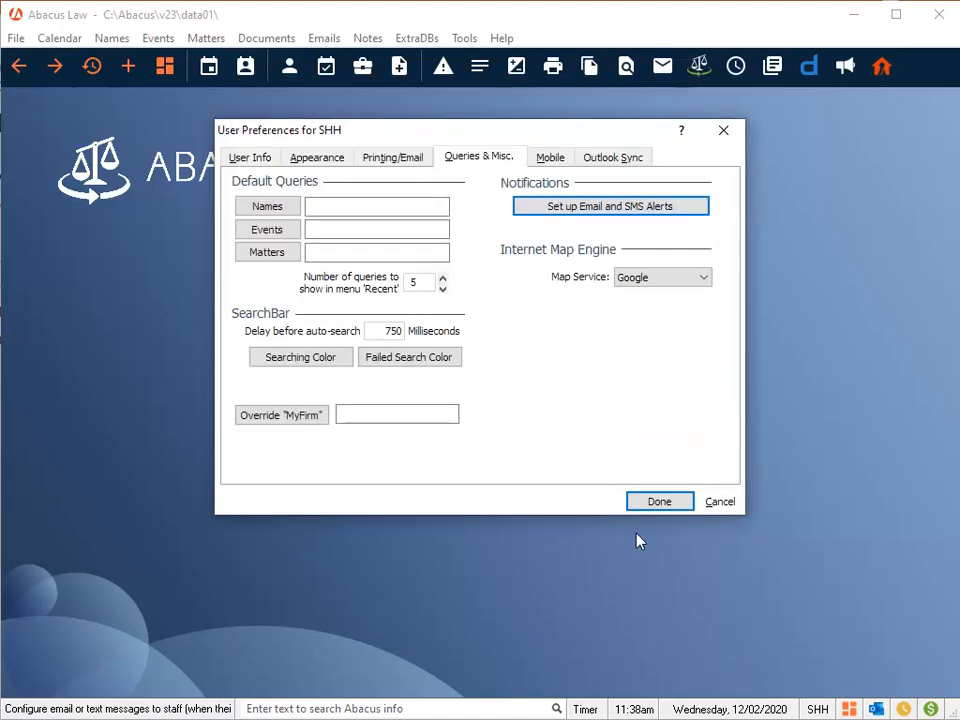
{"action": "left_click", "coordinate": [640, 502]}
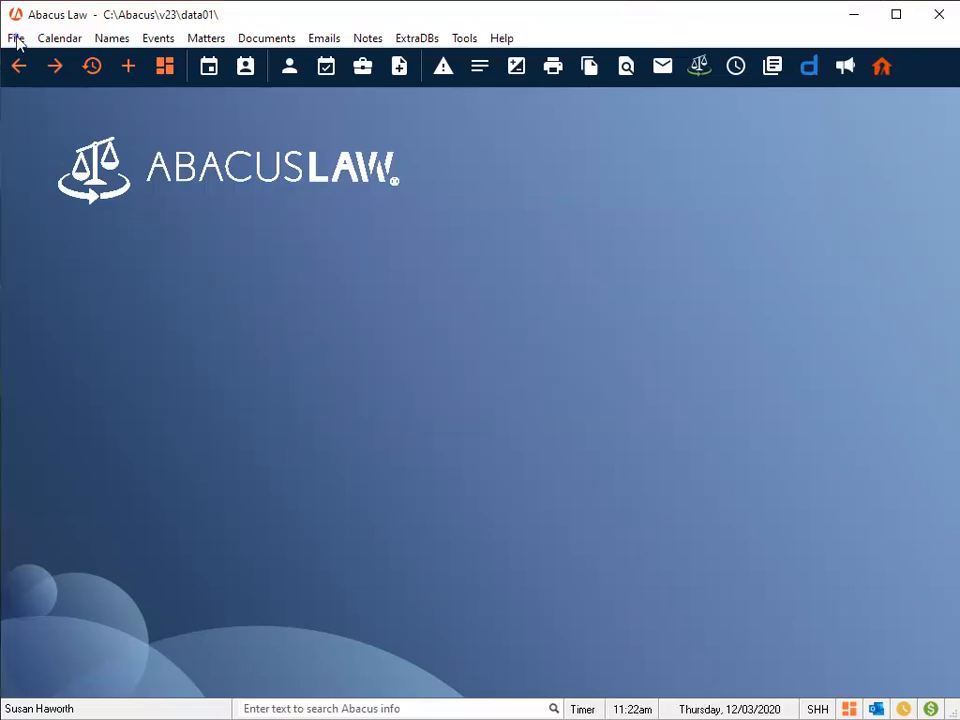
Step: Open the notification settings of the user with the Attorney profile via the Notification Center's User Manager
{"action": "left_click", "coordinate": [16, 40]}
{"action": "mouse_move", "coordinate": [28, 82]}
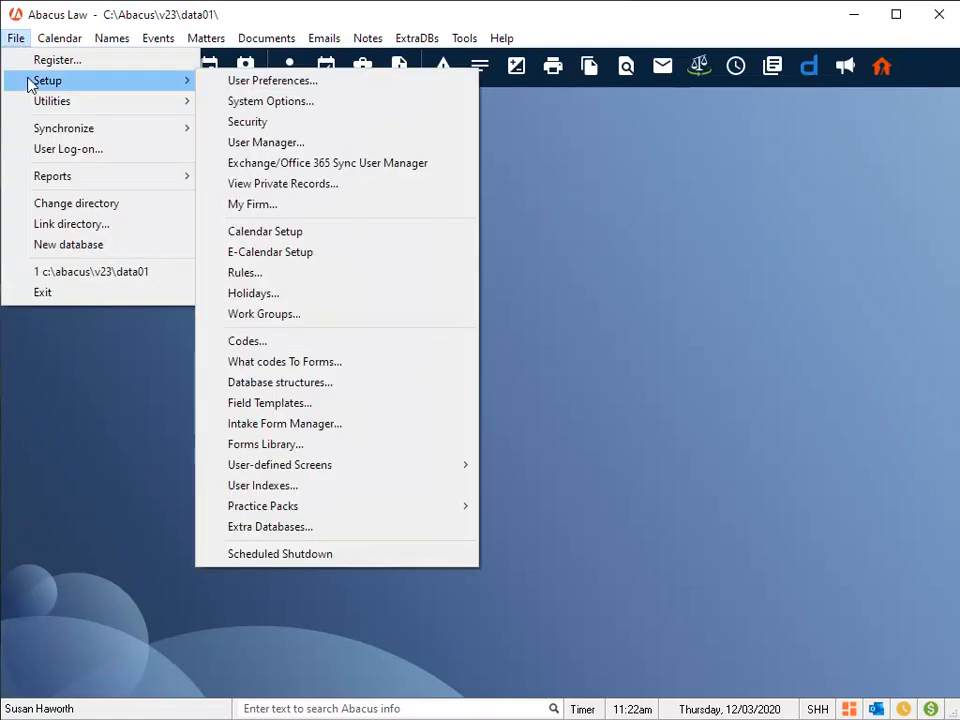
{"action": "left_click", "coordinate": [253, 101]}
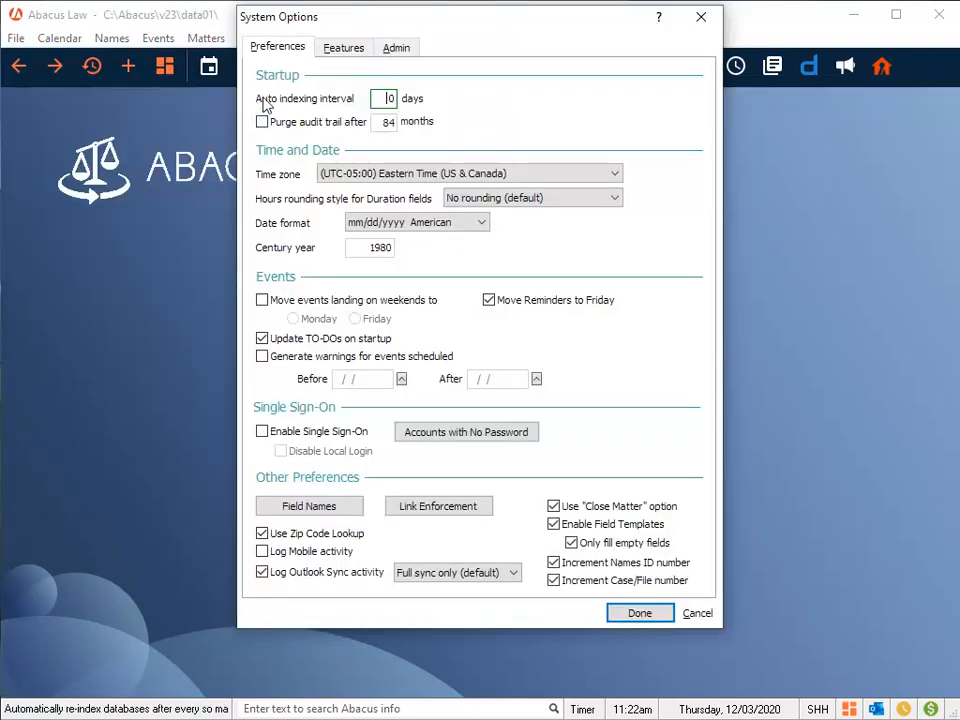
{"action": "left_click", "coordinate": [337, 50]}
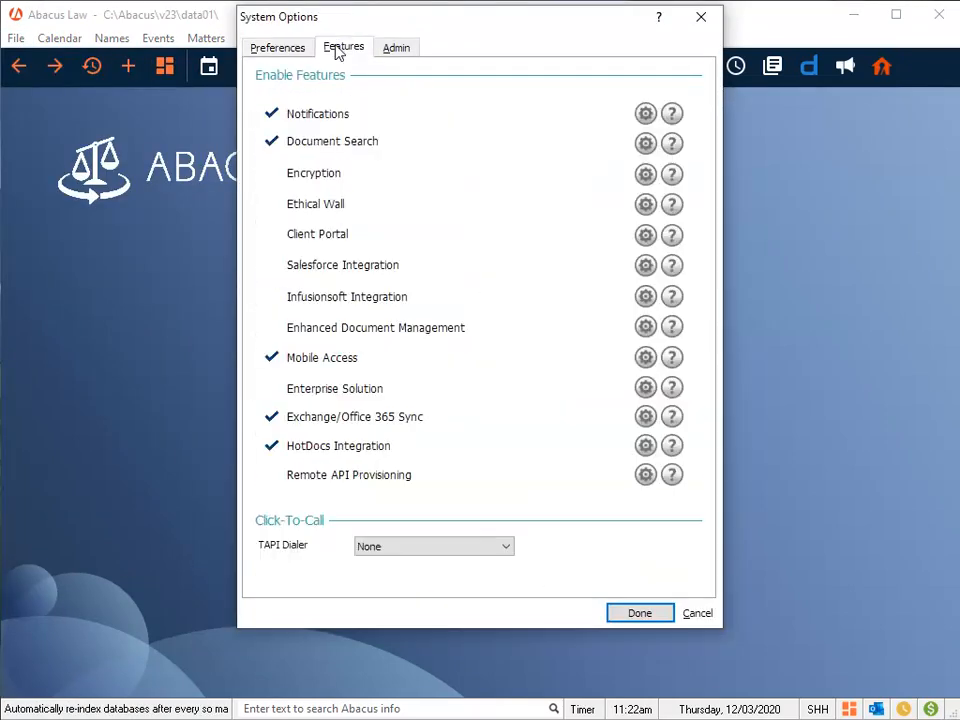
{"action": "left_click", "coordinate": [645, 112]}
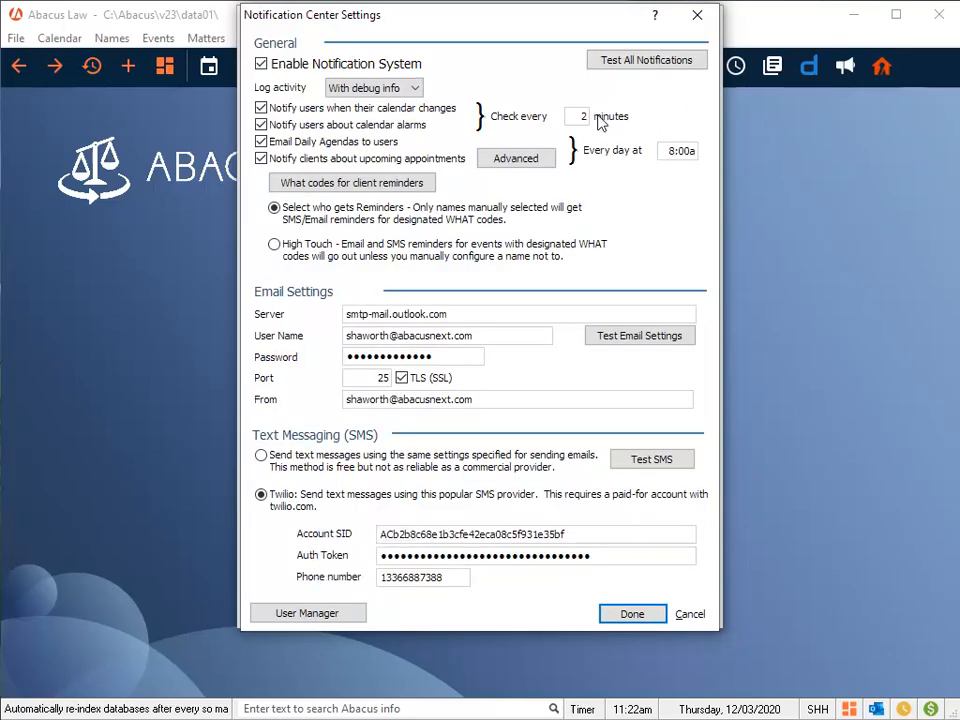
{"action": "left_click", "coordinate": [278, 613]}
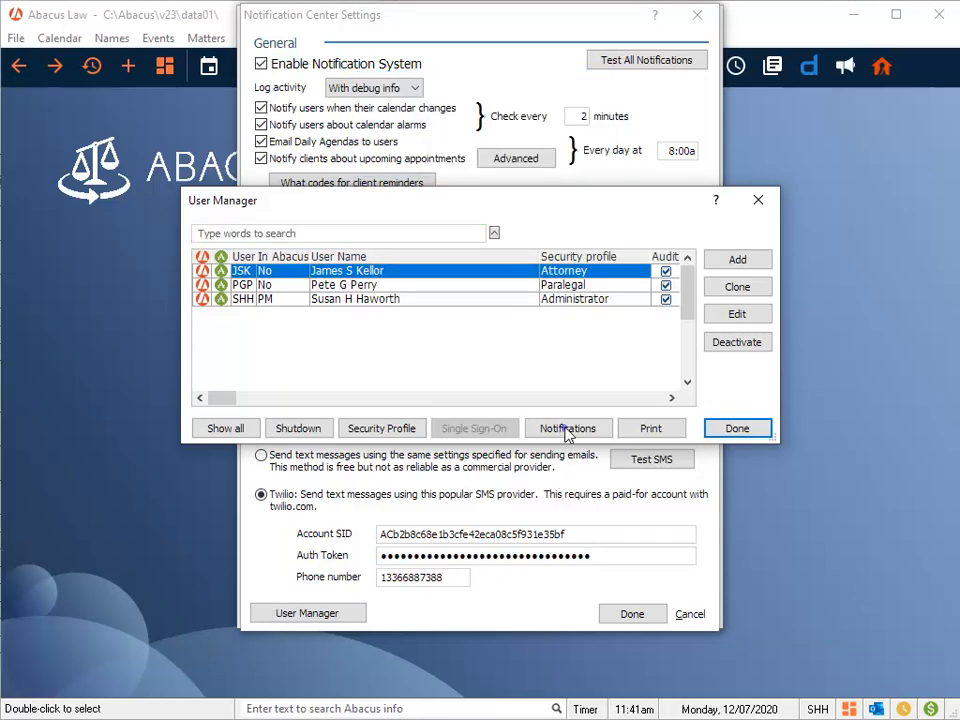
{"action": "left_click", "coordinate": [567, 430]}
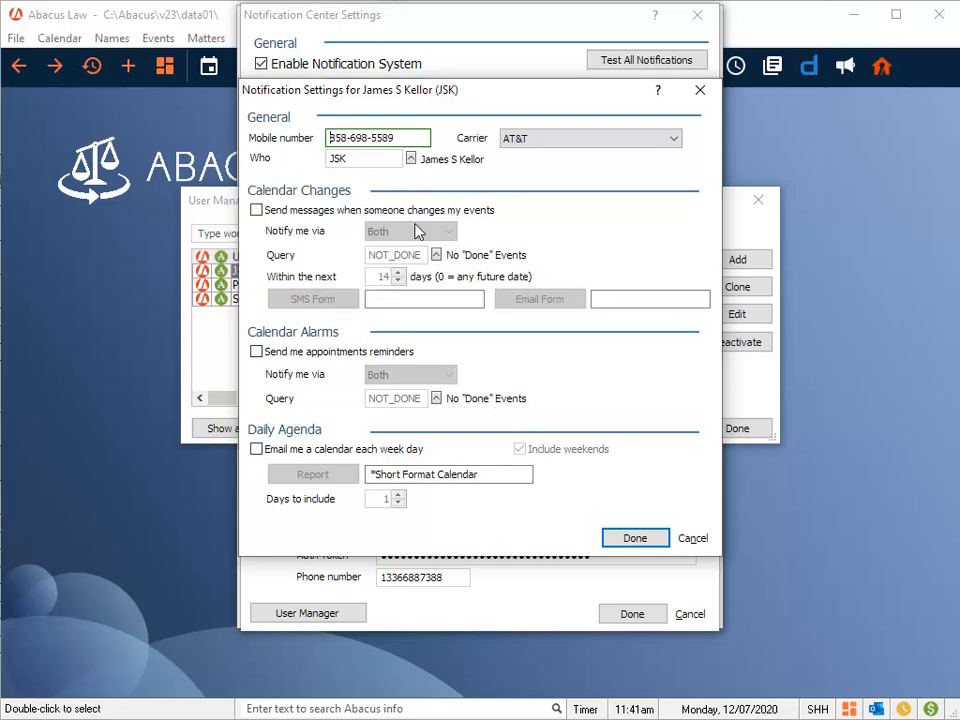
Step: Set the attorney's notifications to cover the Who codes PGP, SHH and KB, and save the user's settings
{"action": "left_click", "coordinate": [410, 158]}
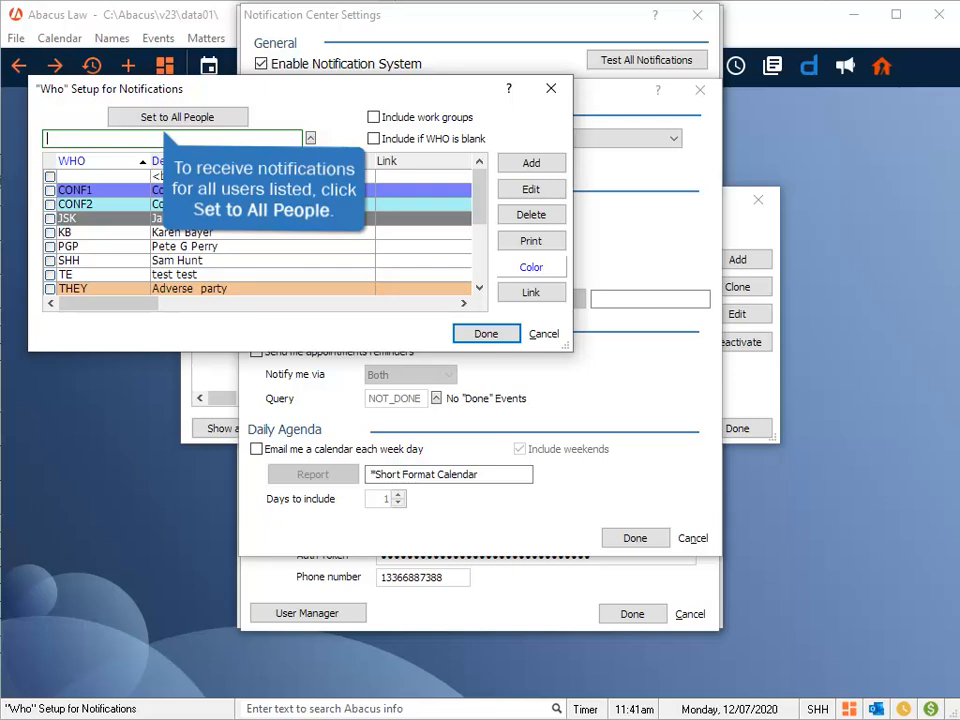
{"action": "left_click", "coordinate": [49, 247]}
{"action": "left_click", "coordinate": [49, 261]}
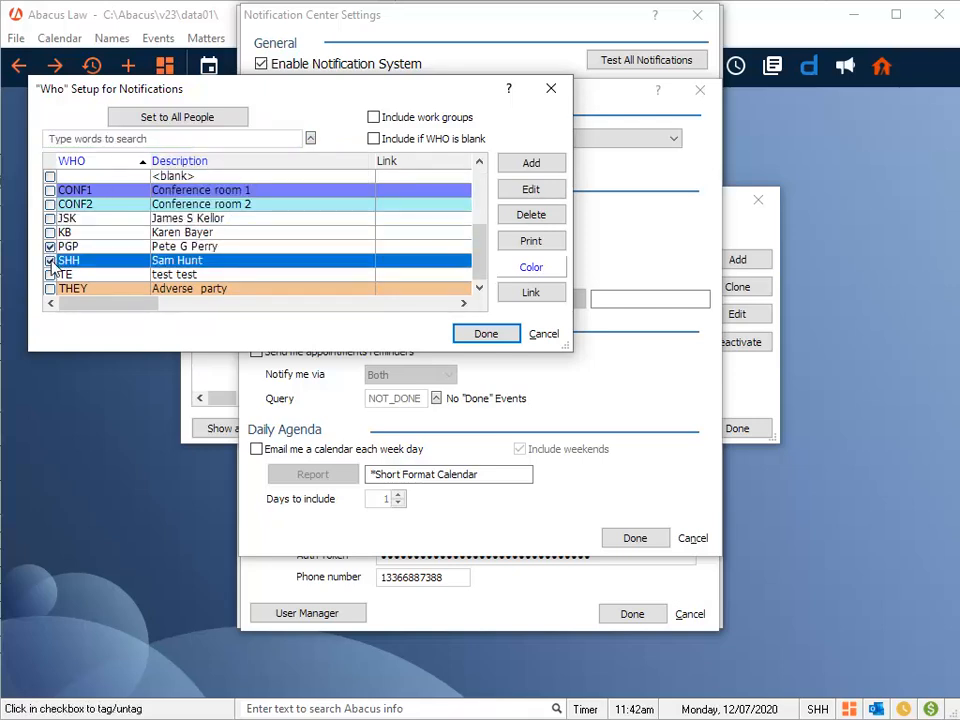
{"action": "left_click", "coordinate": [49, 246]}
{"action": "left_click", "coordinate": [49, 232]}
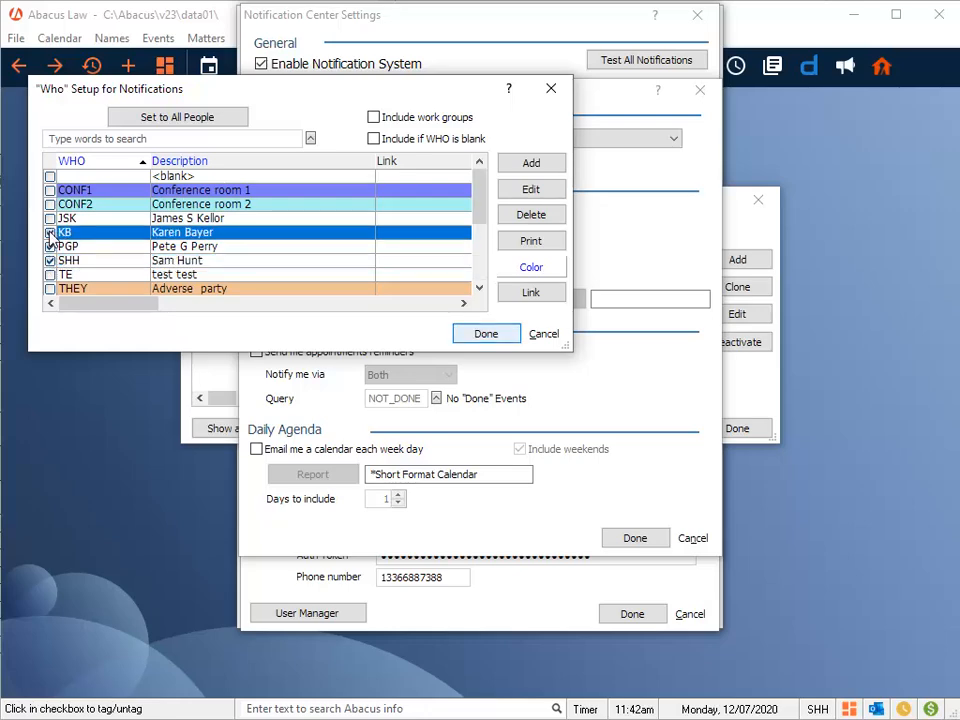
{"action": "left_click", "coordinate": [486, 334]}
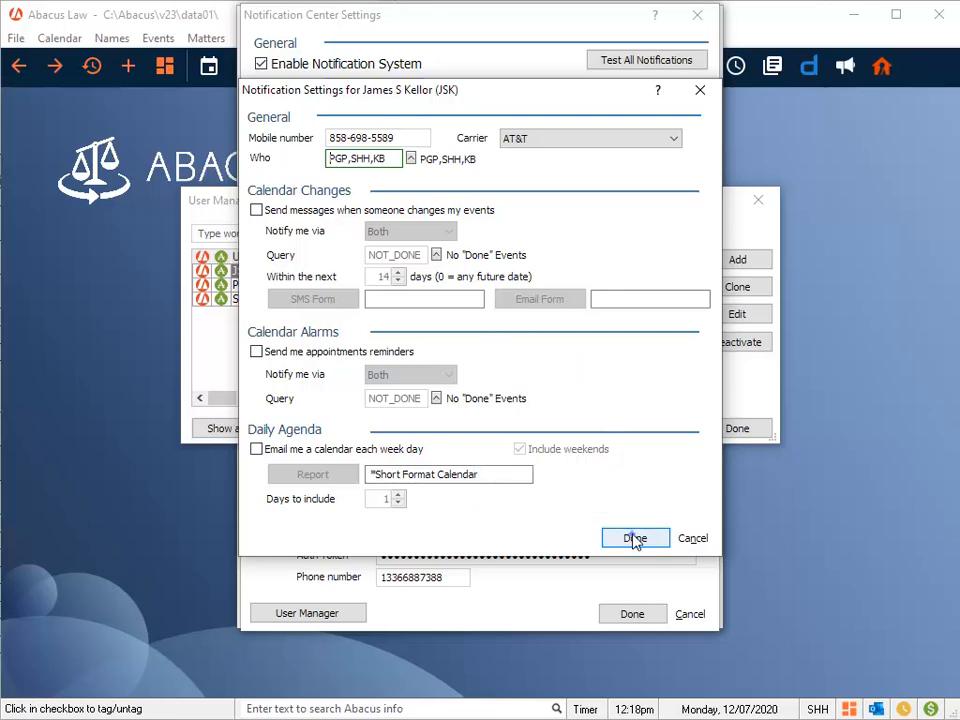
{"action": "left_click", "coordinate": [634, 538]}
{"action": "left_click", "coordinate": [735, 428]}
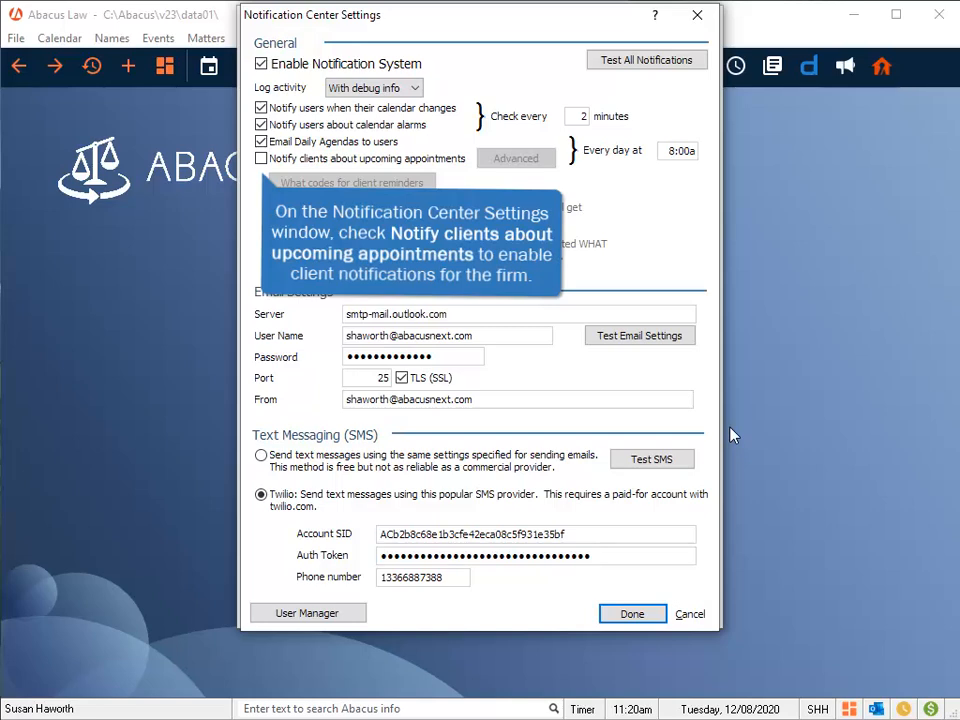
Step: Enable client notifications about upcoming appointments for the firm, and make APPT the What code that triggers client reminders
{"action": "left_click", "coordinate": [261, 158]}
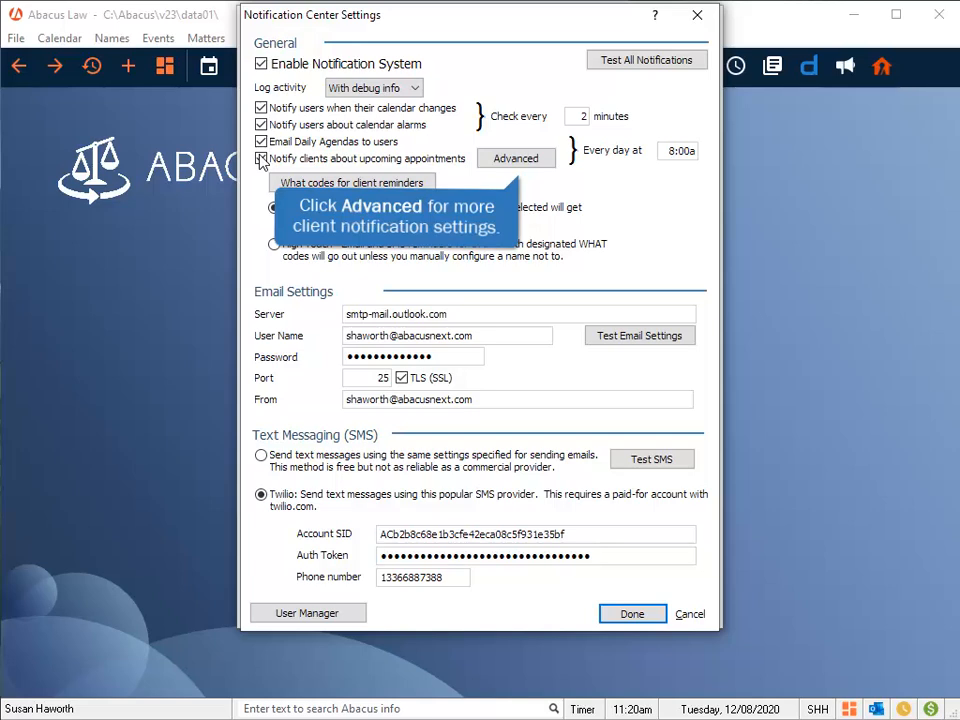
{"action": "left_click", "coordinate": [514, 162]}
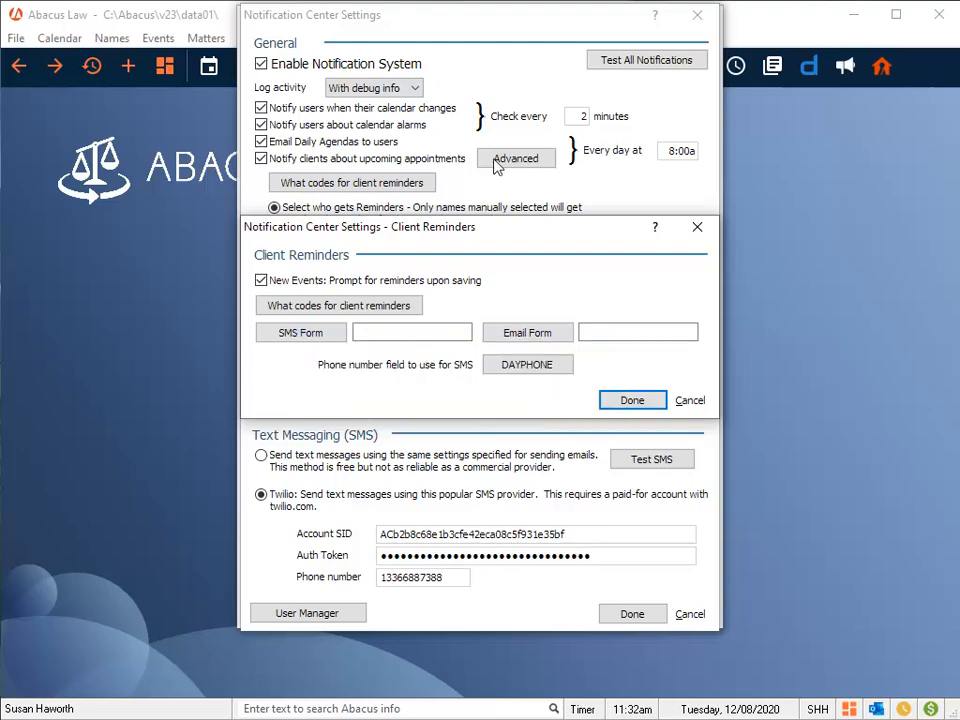
{"action": "left_click", "coordinate": [347, 306]}
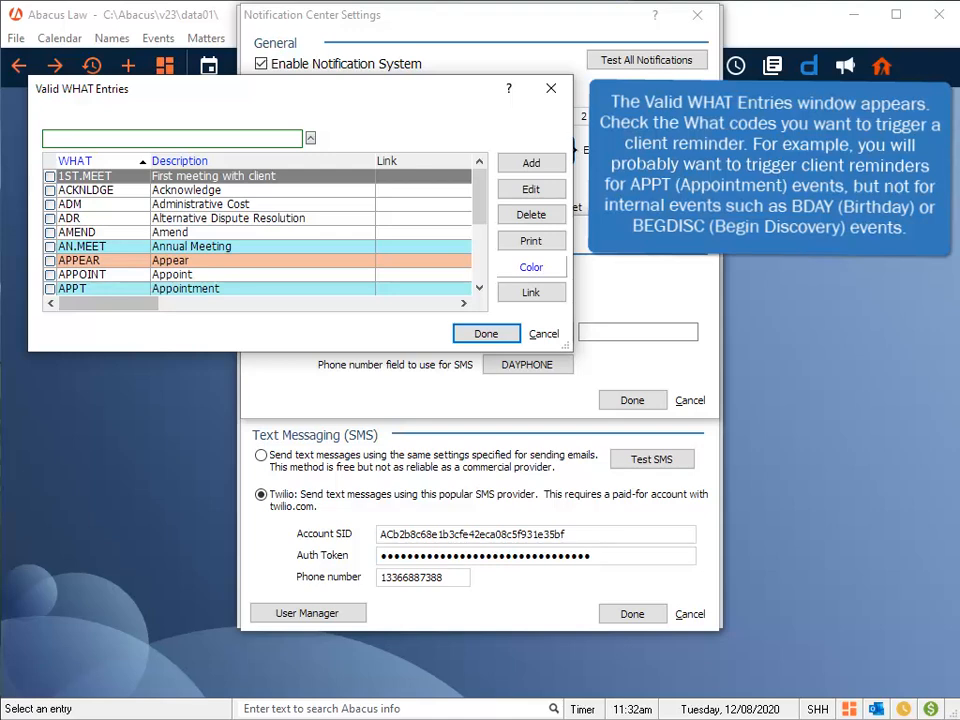
{"action": "left_click", "coordinate": [50, 289]}
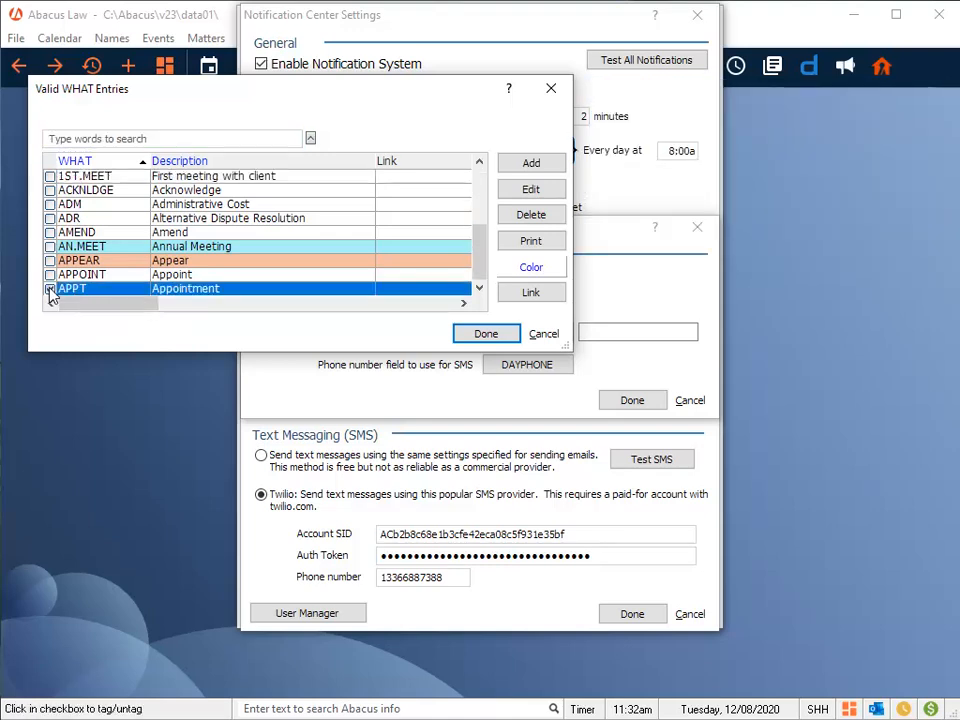
{"action": "left_click", "coordinate": [485, 334]}
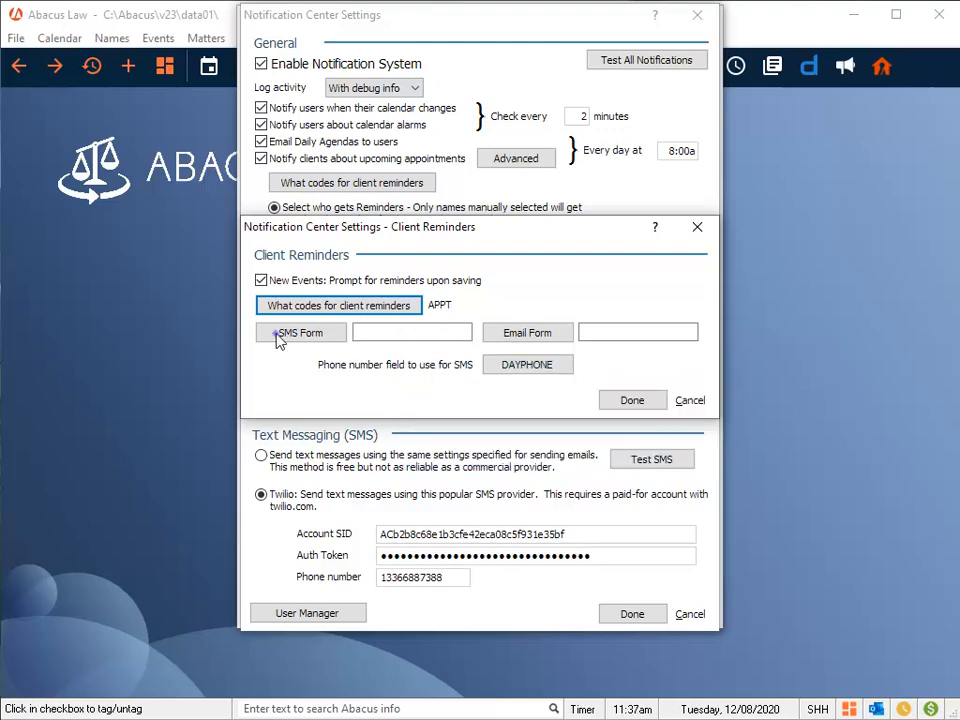
Step: Assign the ClientSMS form to the client SMS reminders and the ClientEmail form to the client email reminders
{"action": "left_click", "coordinate": [279, 338]}
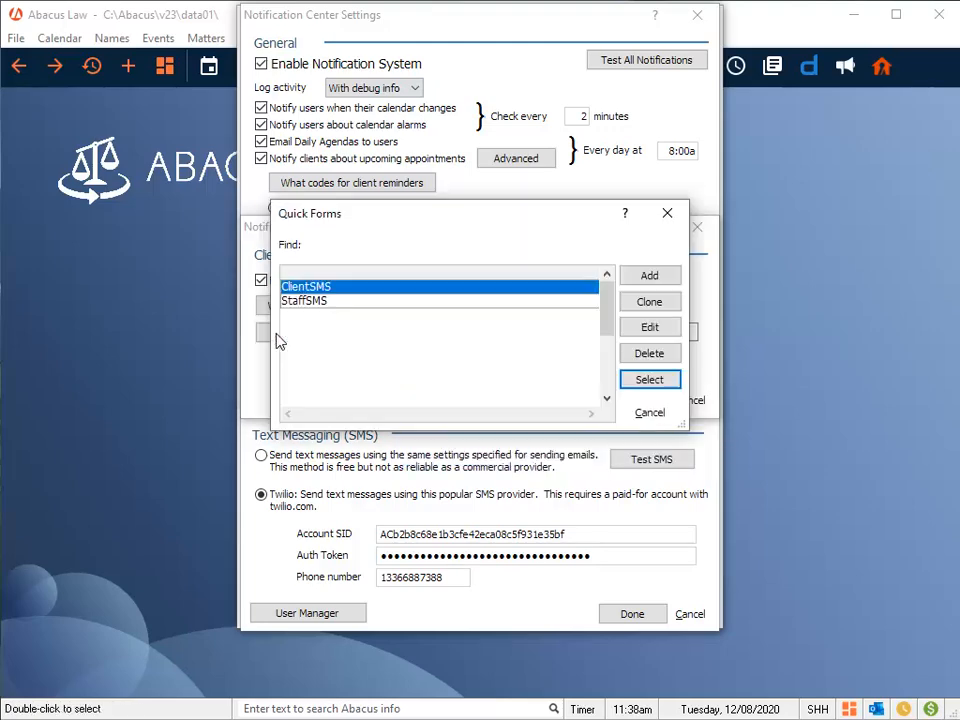
{"action": "left_click", "coordinate": [663, 384]}
{"action": "left_click", "coordinate": [530, 334]}
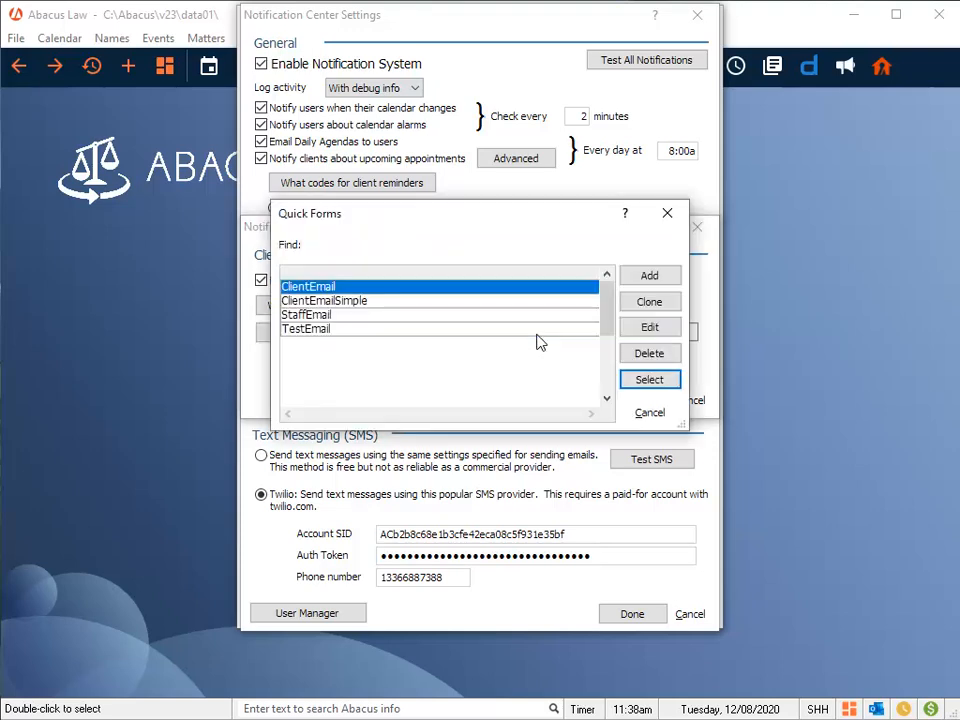
{"action": "left_click", "coordinate": [645, 380]}
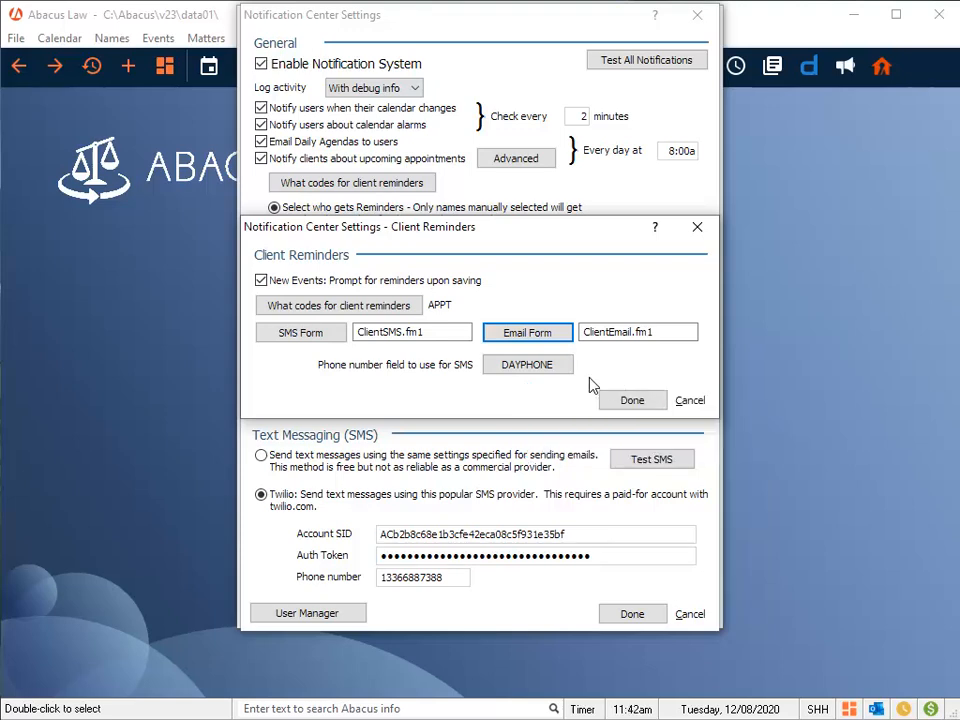
Step: Use the Cell field as the phone number for client SMS reminders, and save the client reminder settings
{"action": "left_click", "coordinate": [515, 365]}
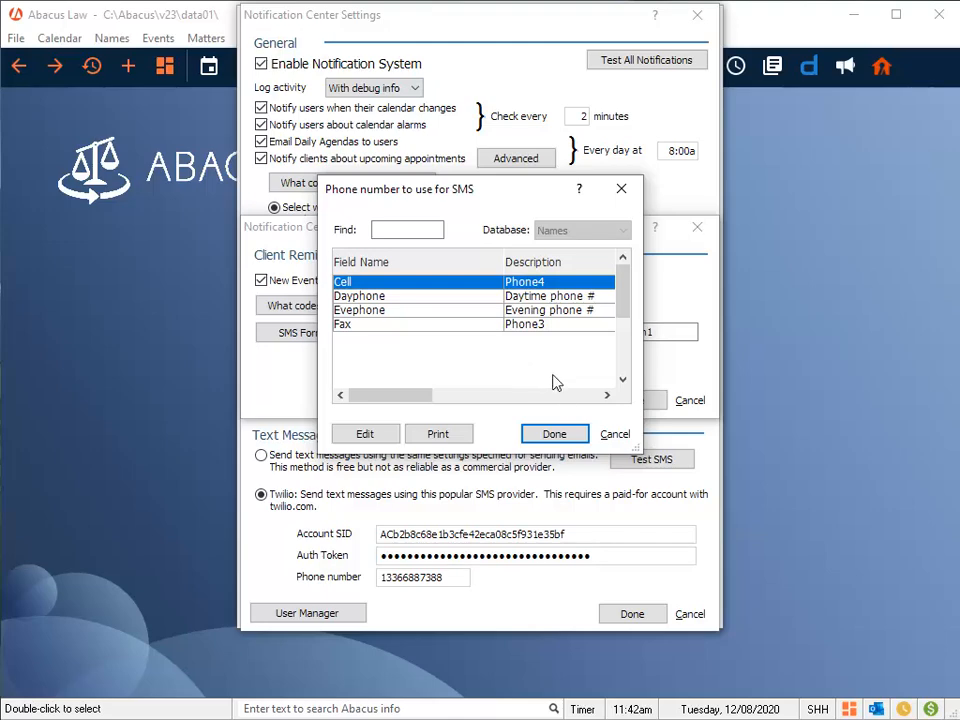
{"action": "left_click", "coordinate": [553, 434]}
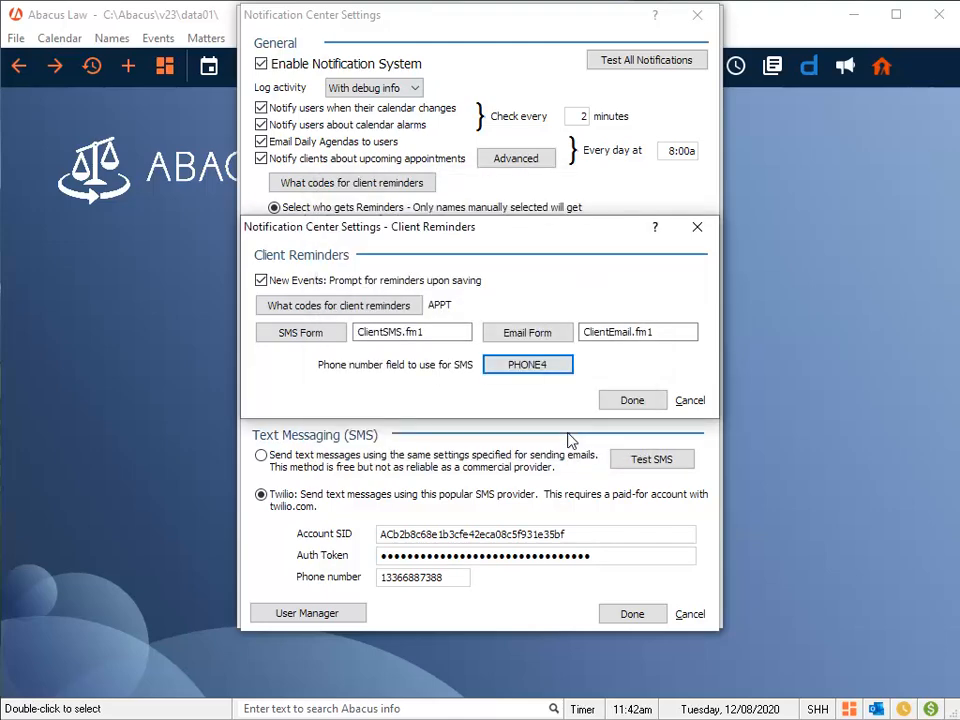
{"action": "left_click", "coordinate": [634, 399]}
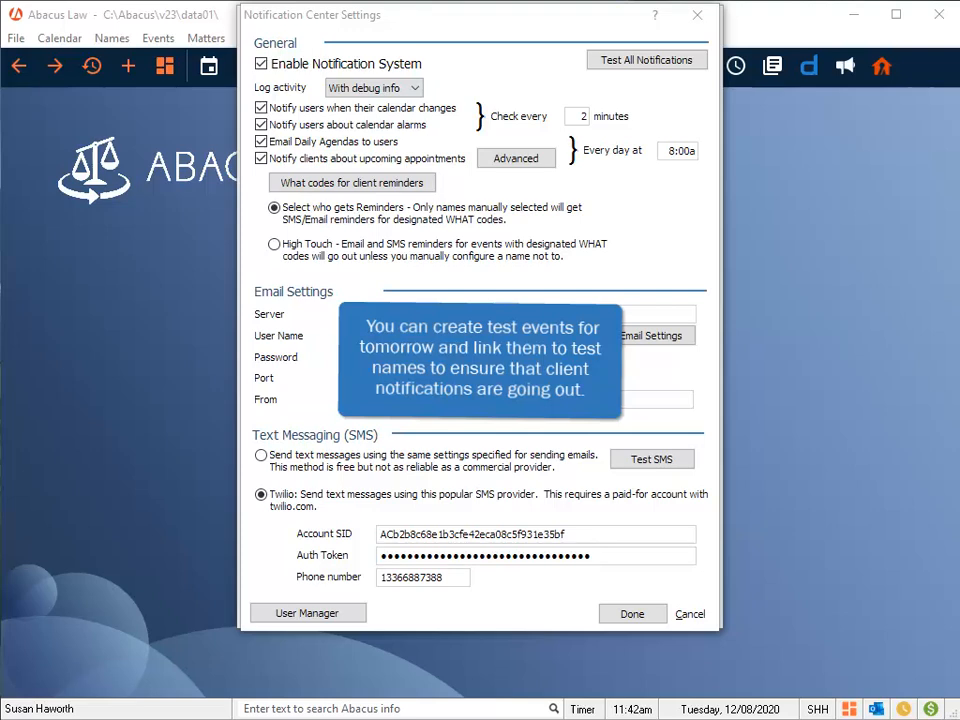
Step: Test all notifications, close the resulting log, and save the Notification Center settings
{"action": "left_click", "coordinate": [647, 61]}
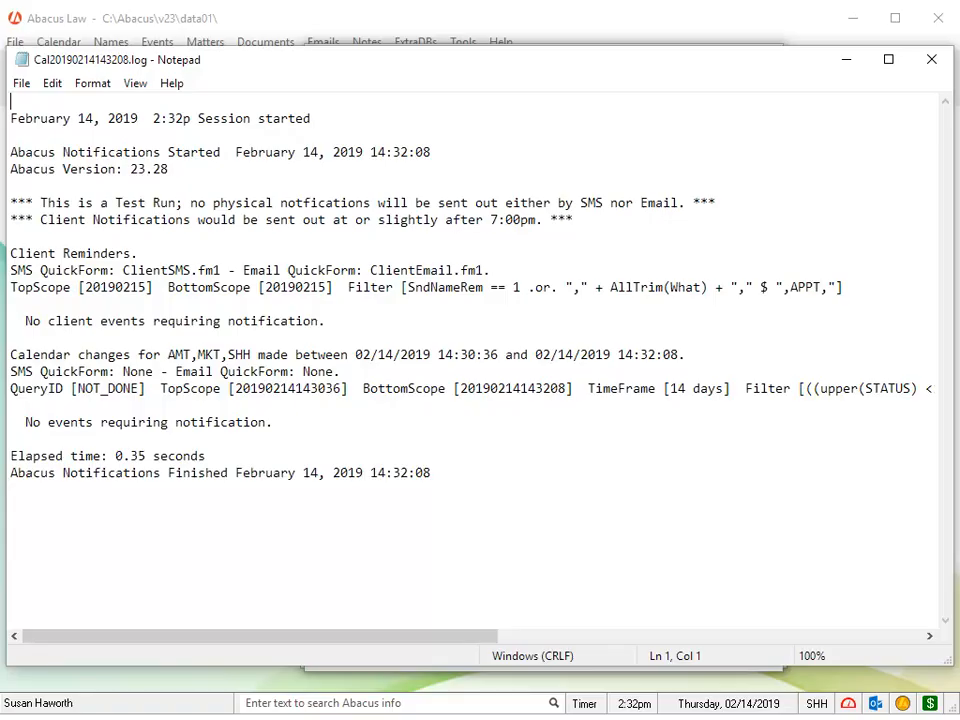
{"action": "left_click", "coordinate": [931, 59]}
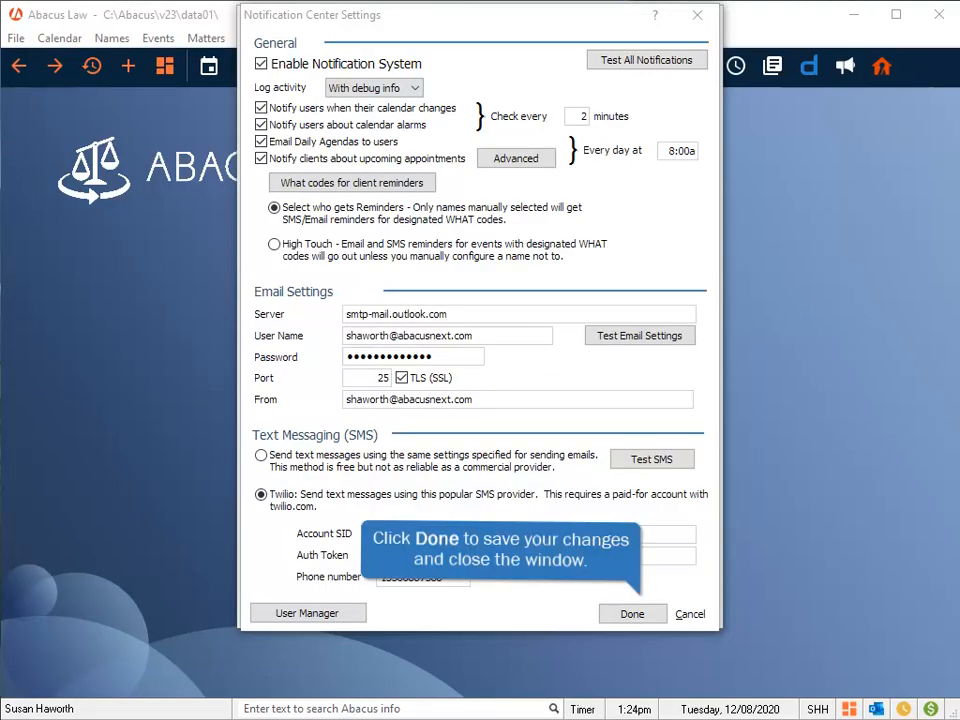
{"action": "left_click", "coordinate": [630, 613]}
{"action": "left_click", "coordinate": [624, 613]}
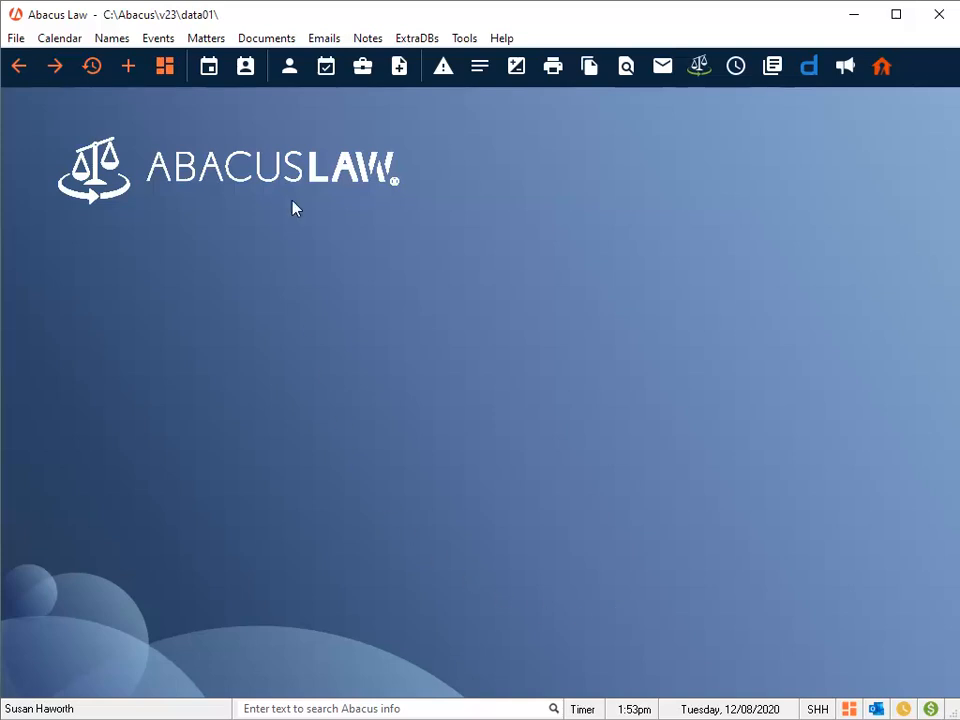
Step: Set the reminders in the client's name record to go out by both SMS and email, and close the record
{"action": "left_click", "coordinate": [289, 66]}
{"action": "left_click", "coordinate": [148, 562]}
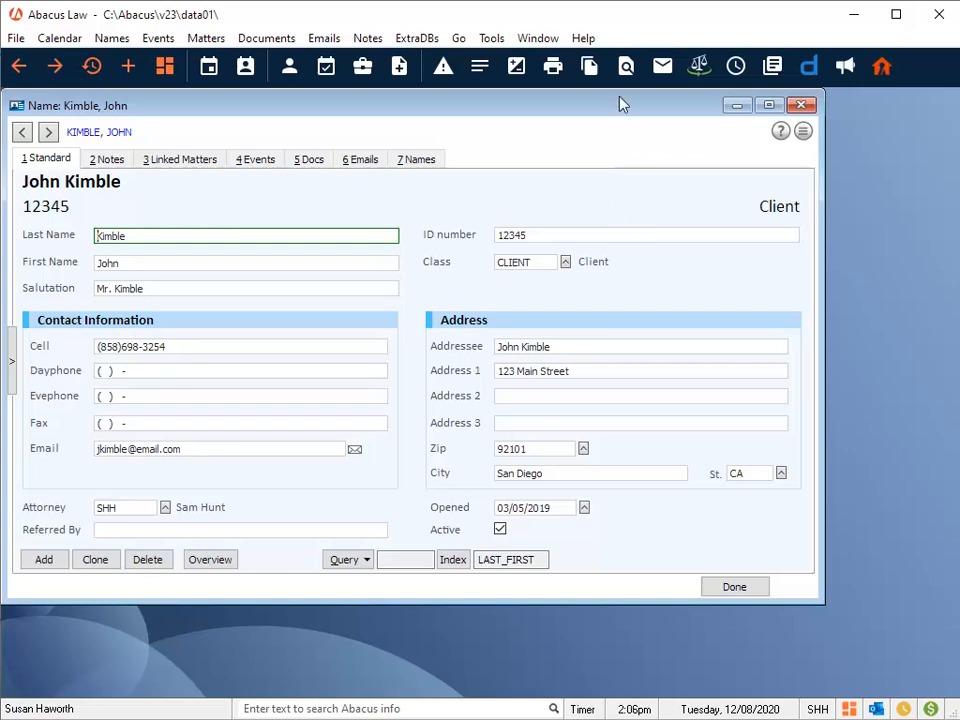
{"action": "left_click_drag", "start_coordinate": [621, 101], "coordinate": [307, 103]}
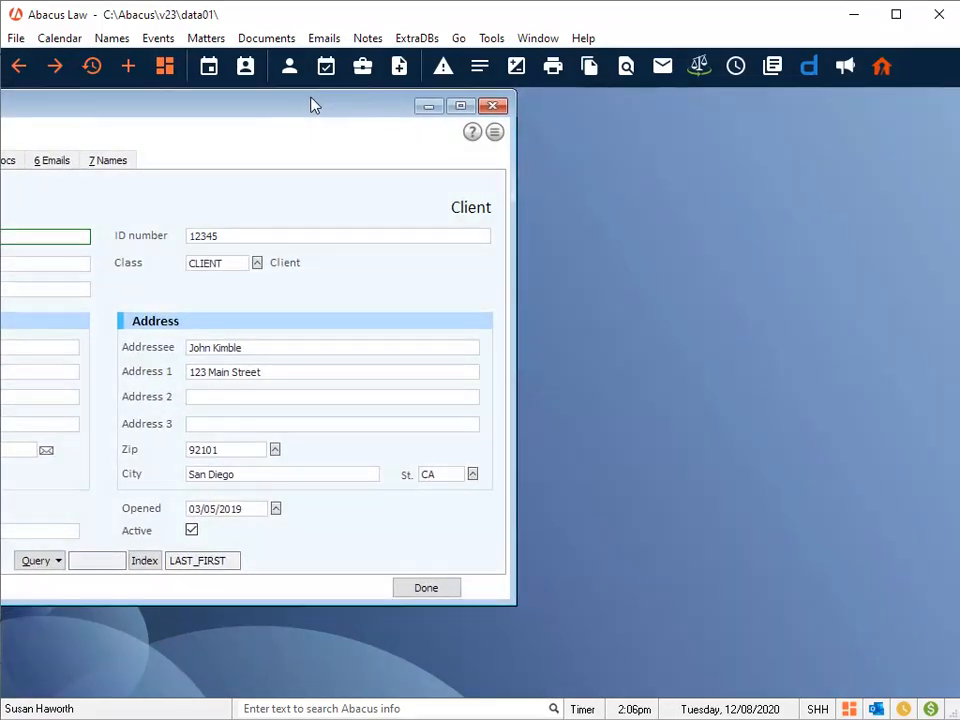
{"action": "left_click", "coordinate": [495, 134]}
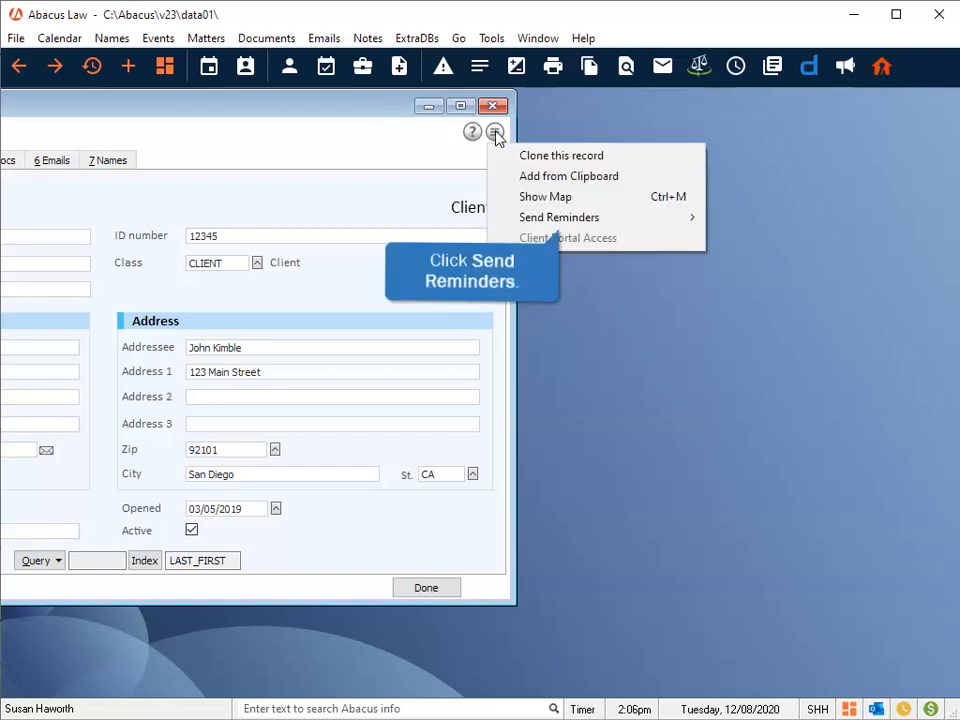
{"action": "left_click", "coordinate": [585, 218]}
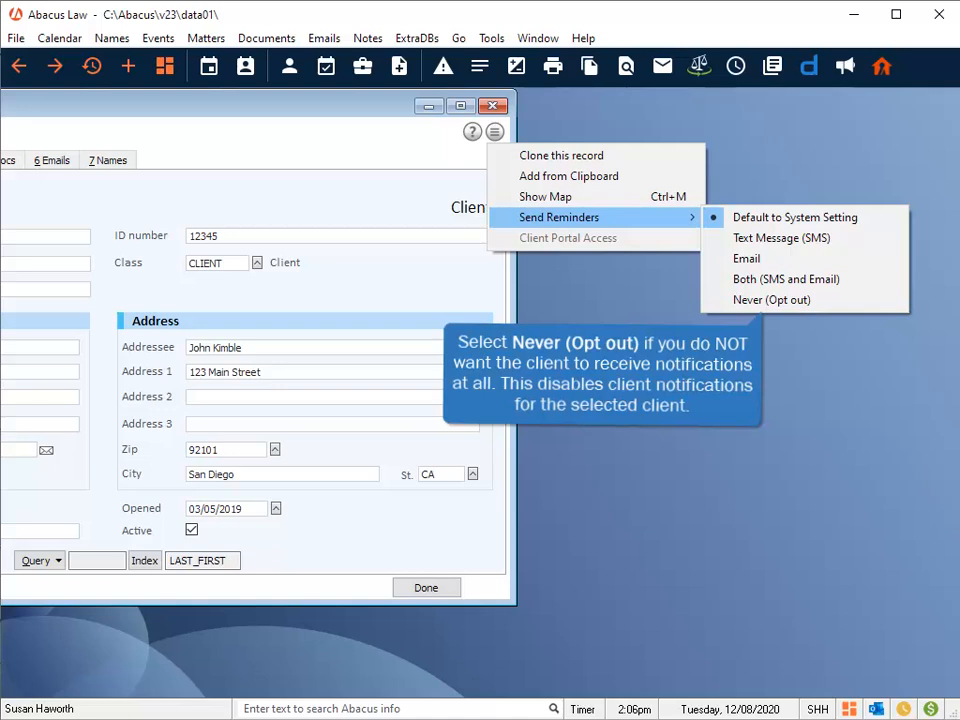
{"action": "left_click", "coordinate": [770, 280]}
{"action": "left_click_drag", "start_coordinate": [291, 114], "coordinate": [647, 116]}
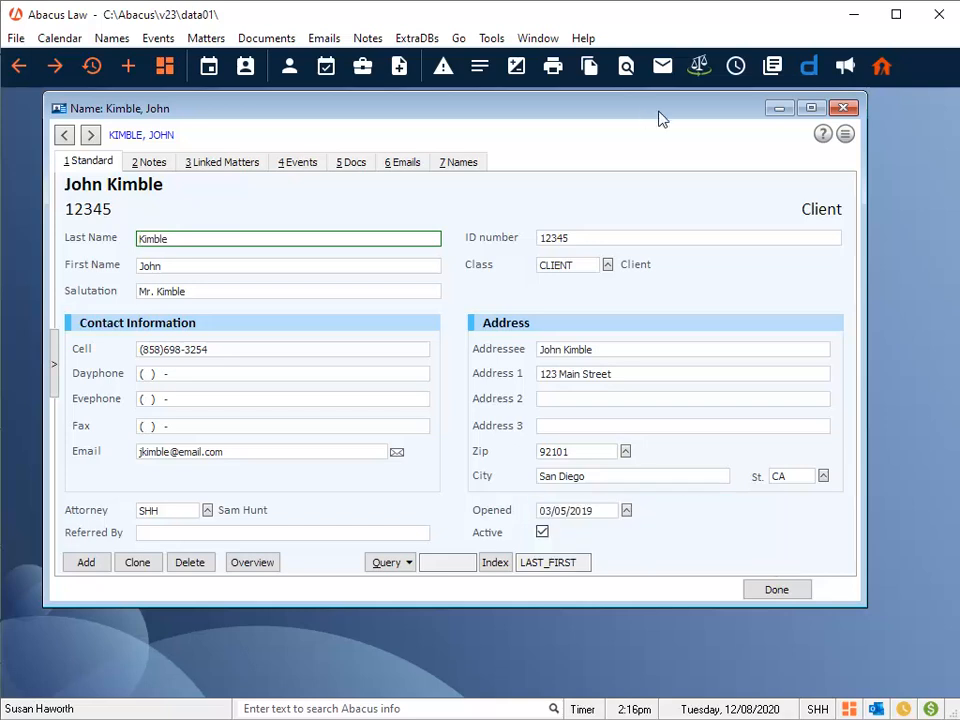
{"action": "left_click", "coordinate": [779, 591]}
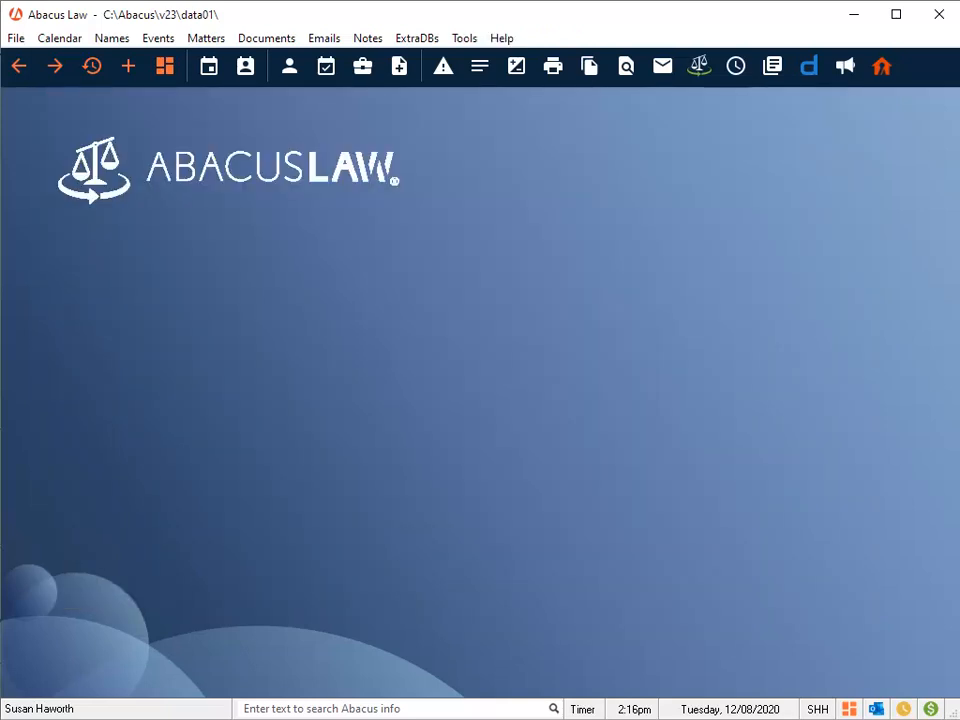